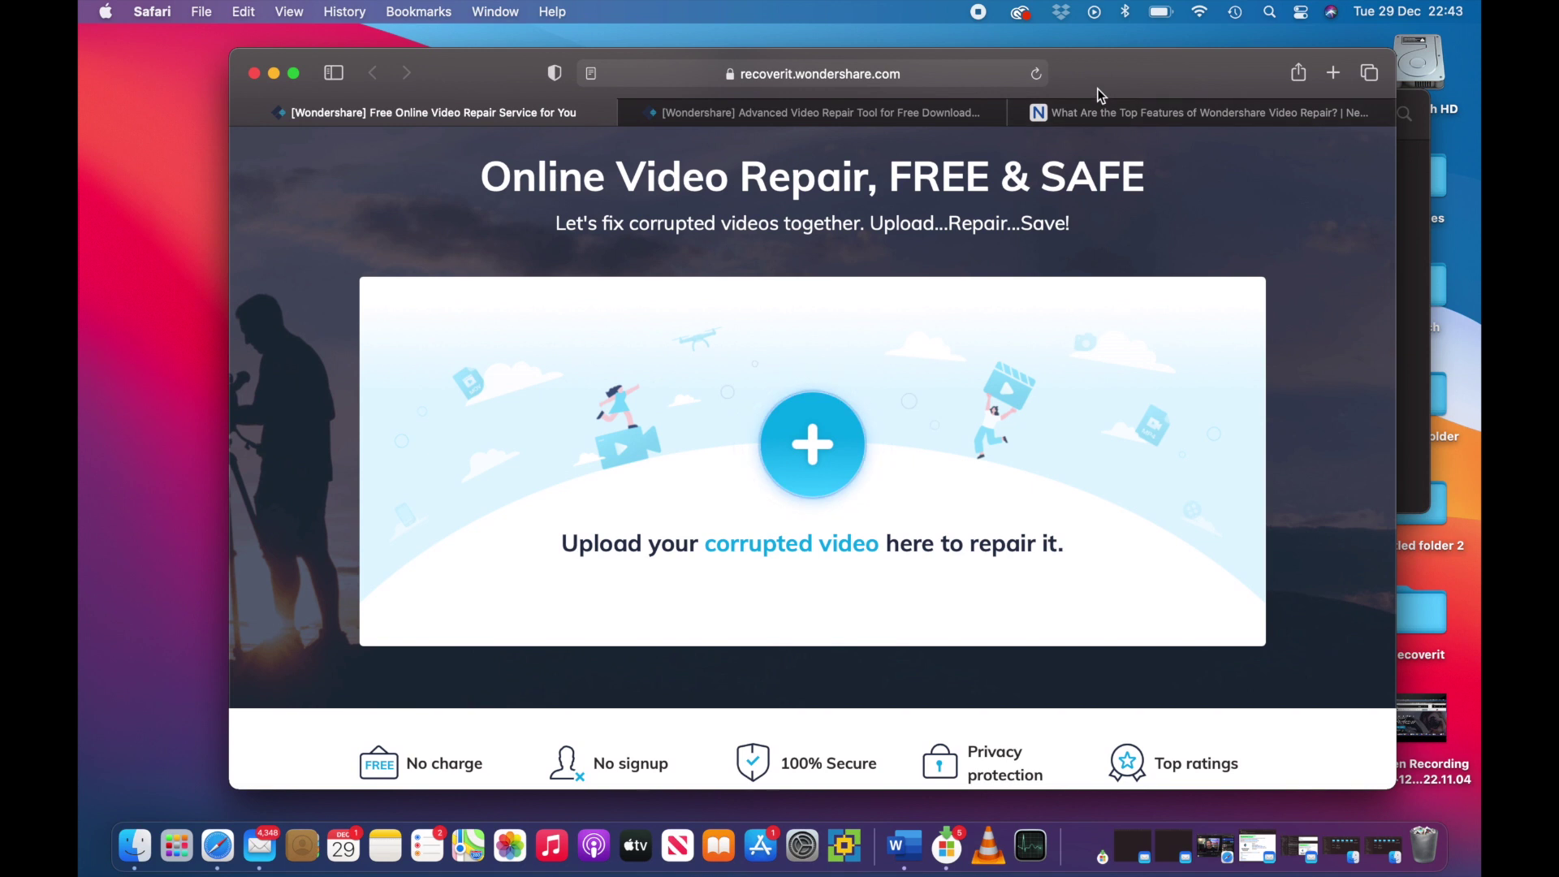
In Finder, open the Recoverit folder and look inside its Good File folder
{"action": "left_click", "coordinate": [1414, 234]}
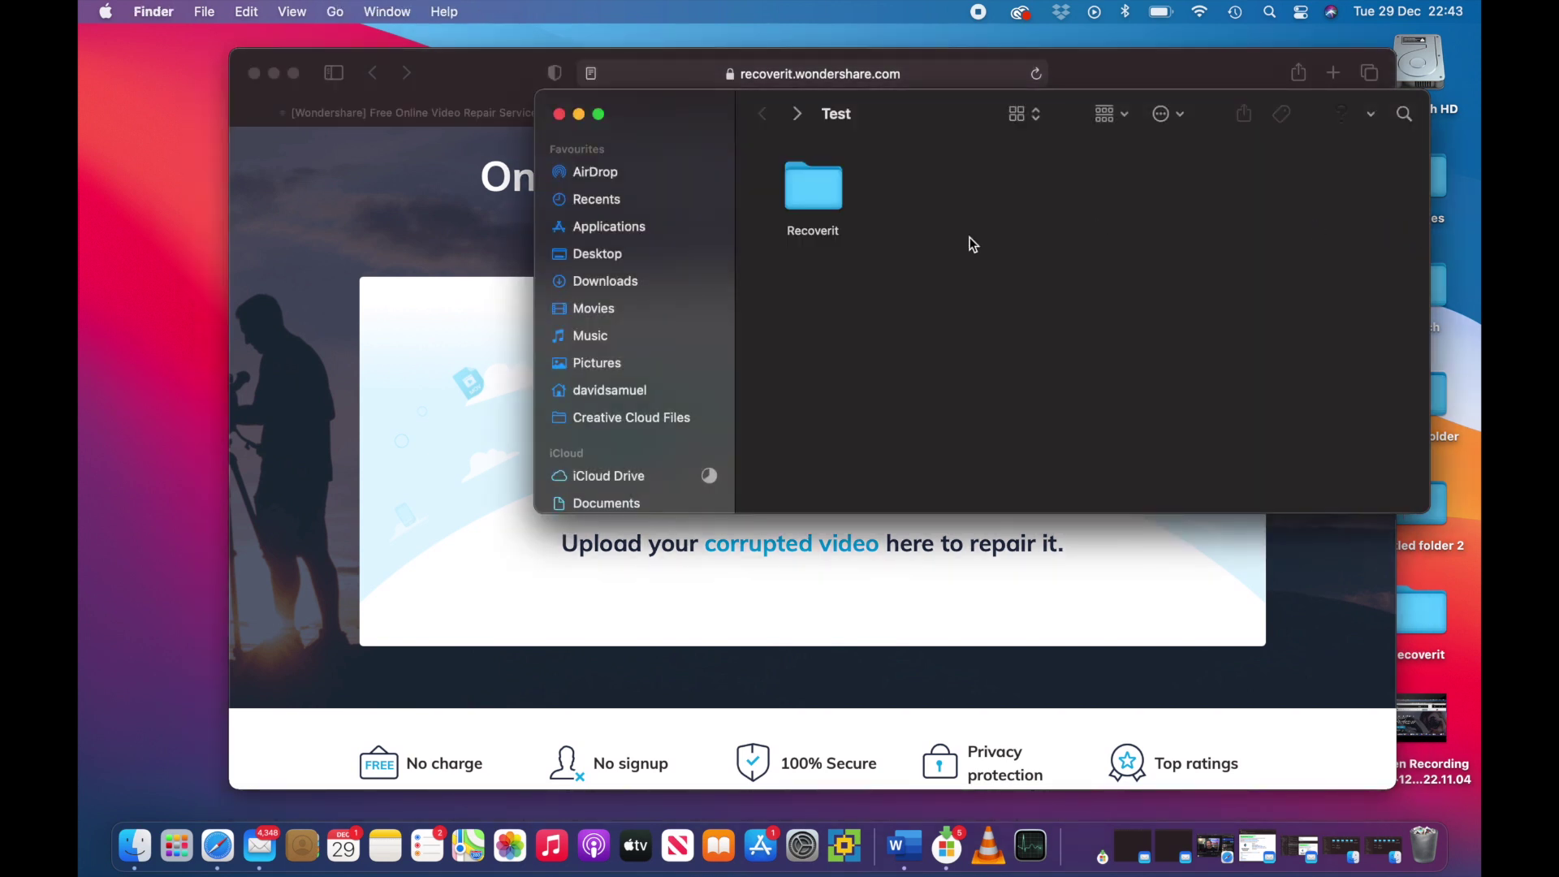
{"action": "double_click", "coordinate": [816, 203]}
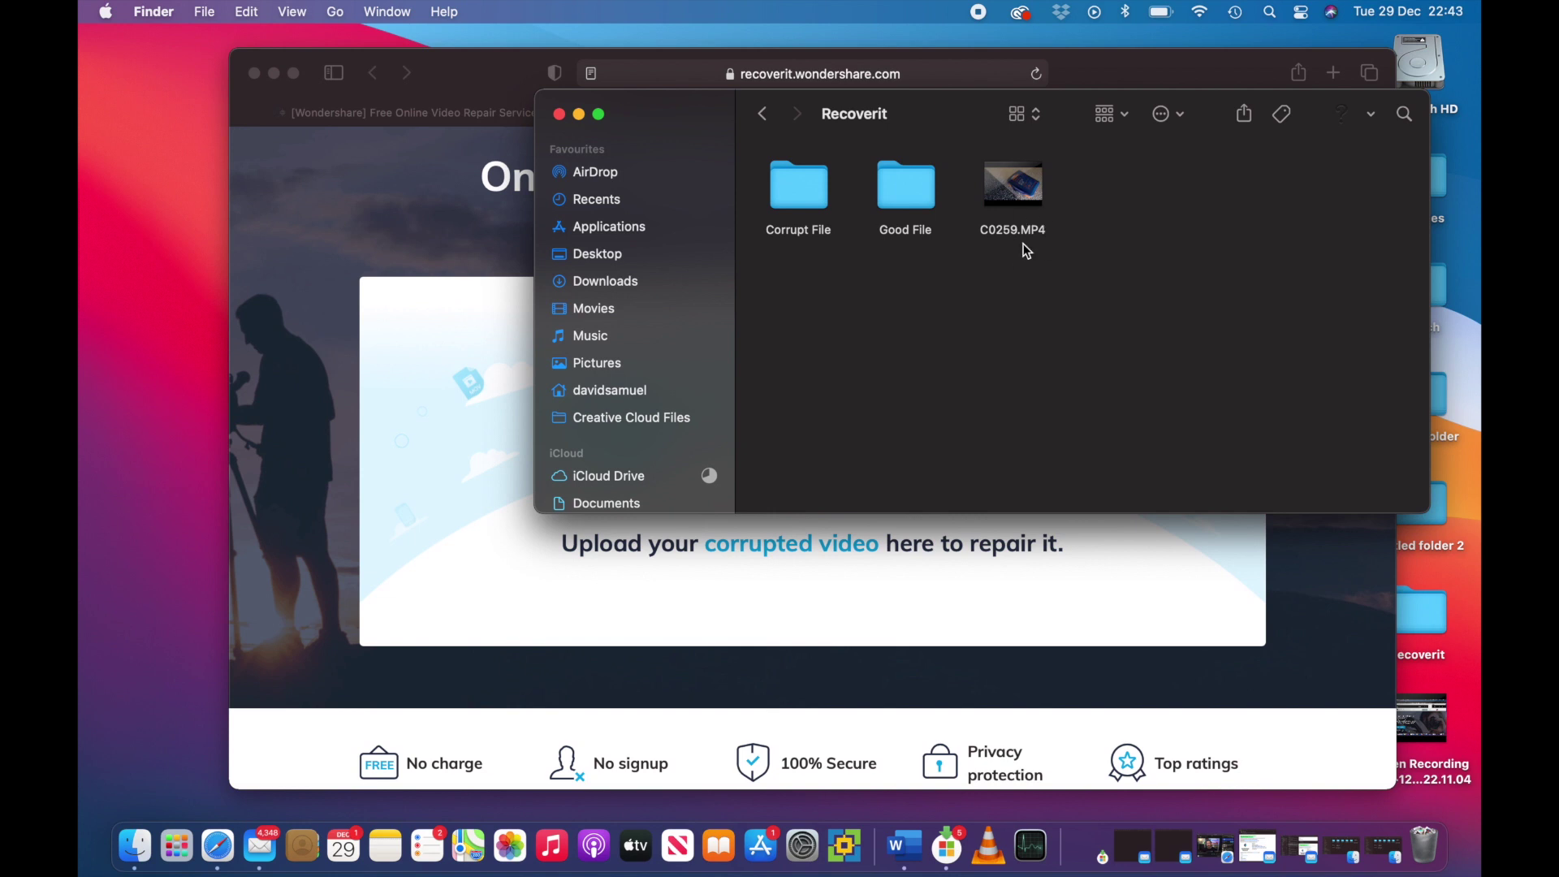
{"action": "double_click", "coordinate": [925, 203]}
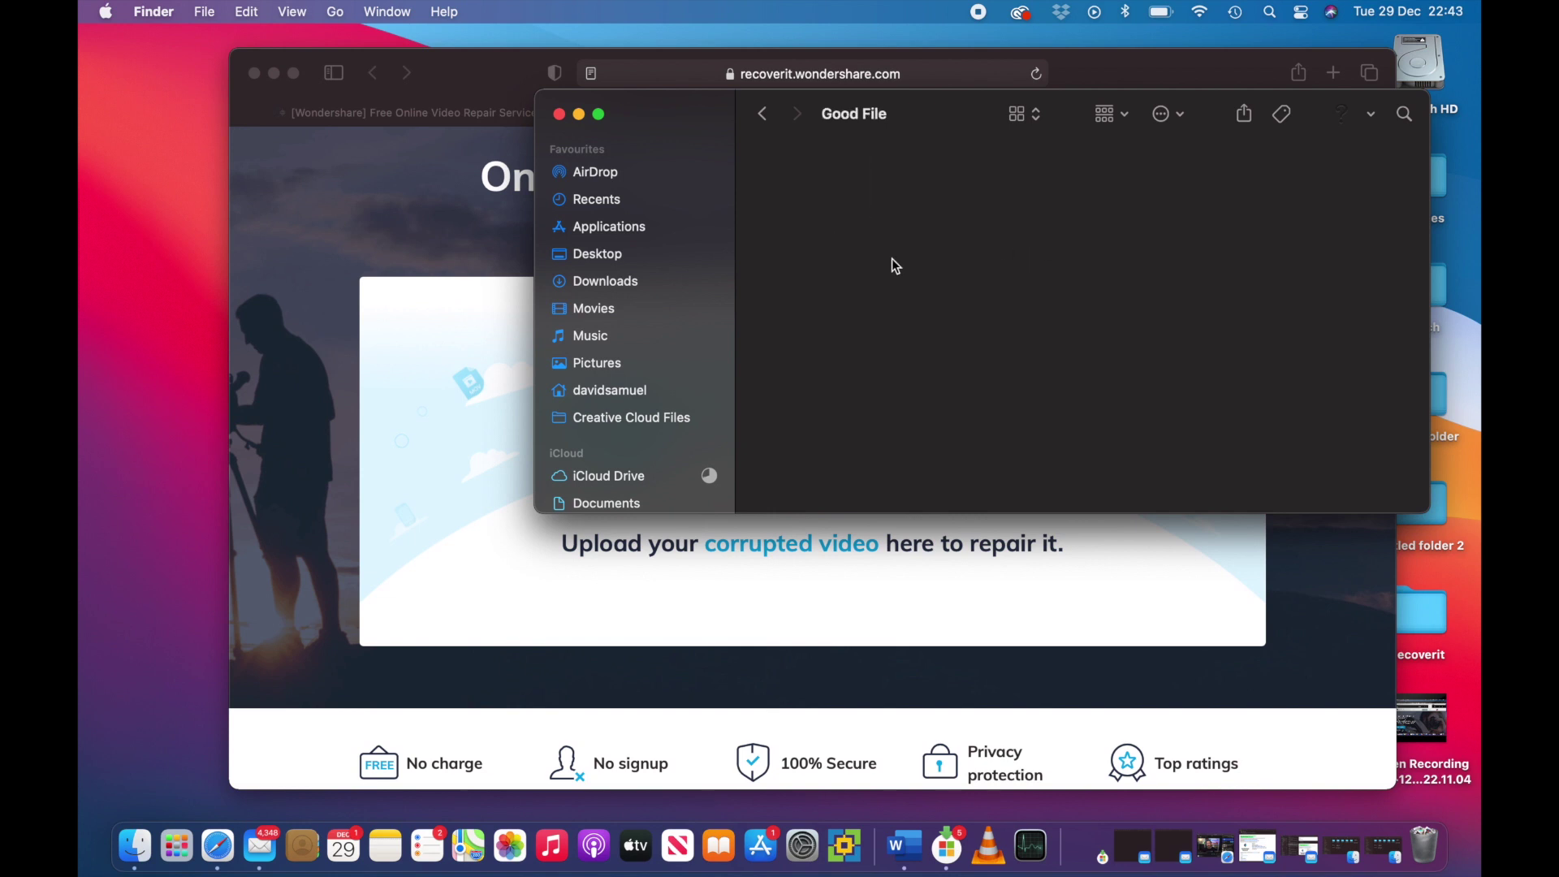
{"action": "left_click", "coordinate": [764, 122]}
Open C0259 2.MP4 from the Corrupt File folder; QuickTime reports it cannot be opened
{"action": "double_click", "coordinate": [793, 200]}
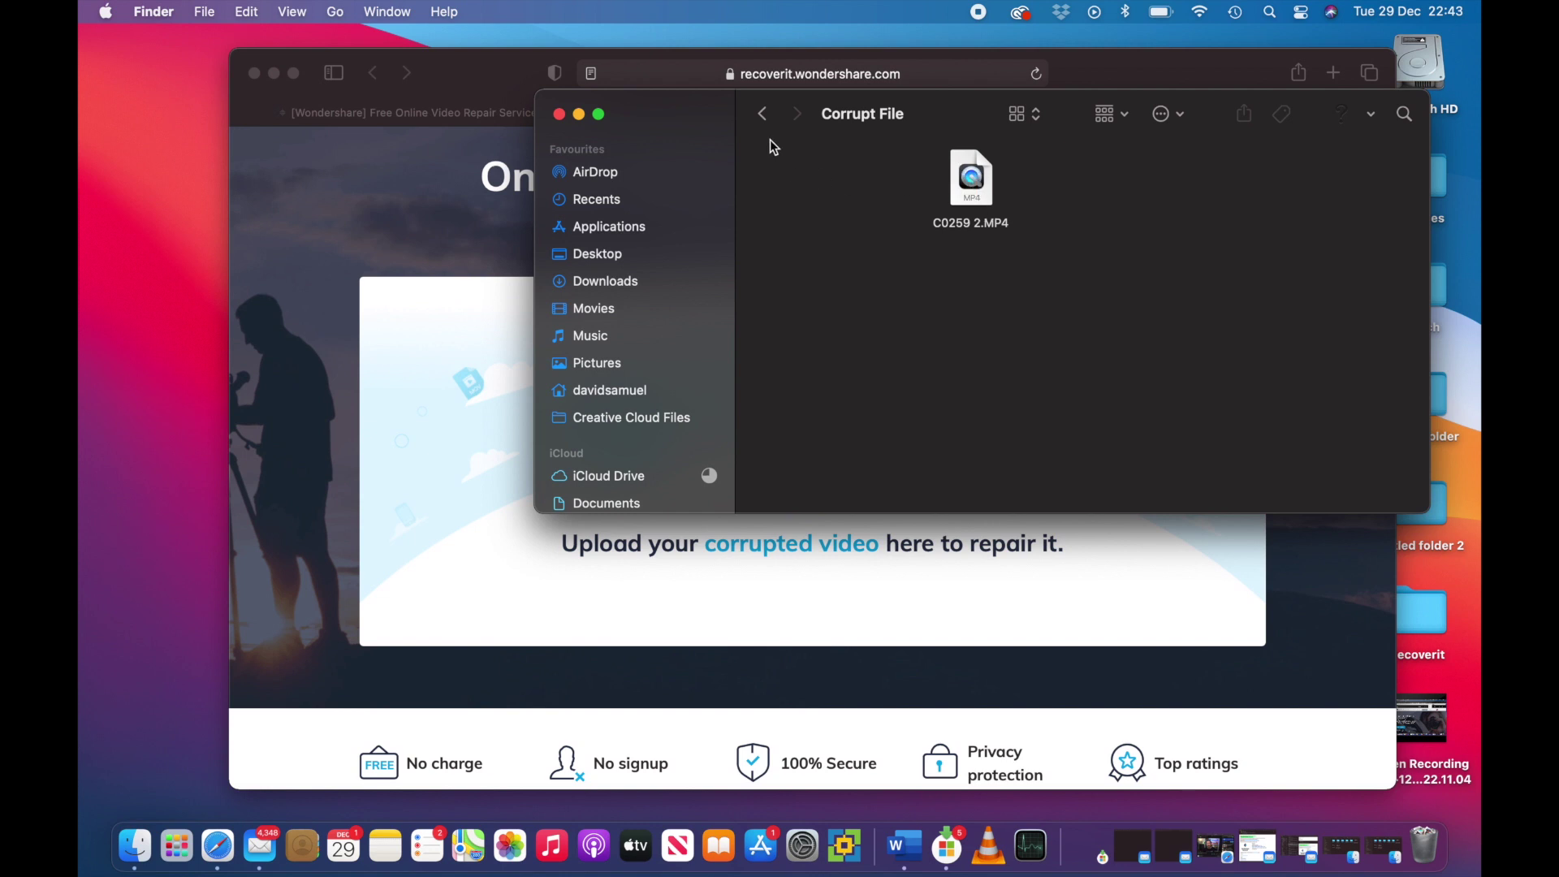
{"action": "left_click", "coordinate": [763, 114]}
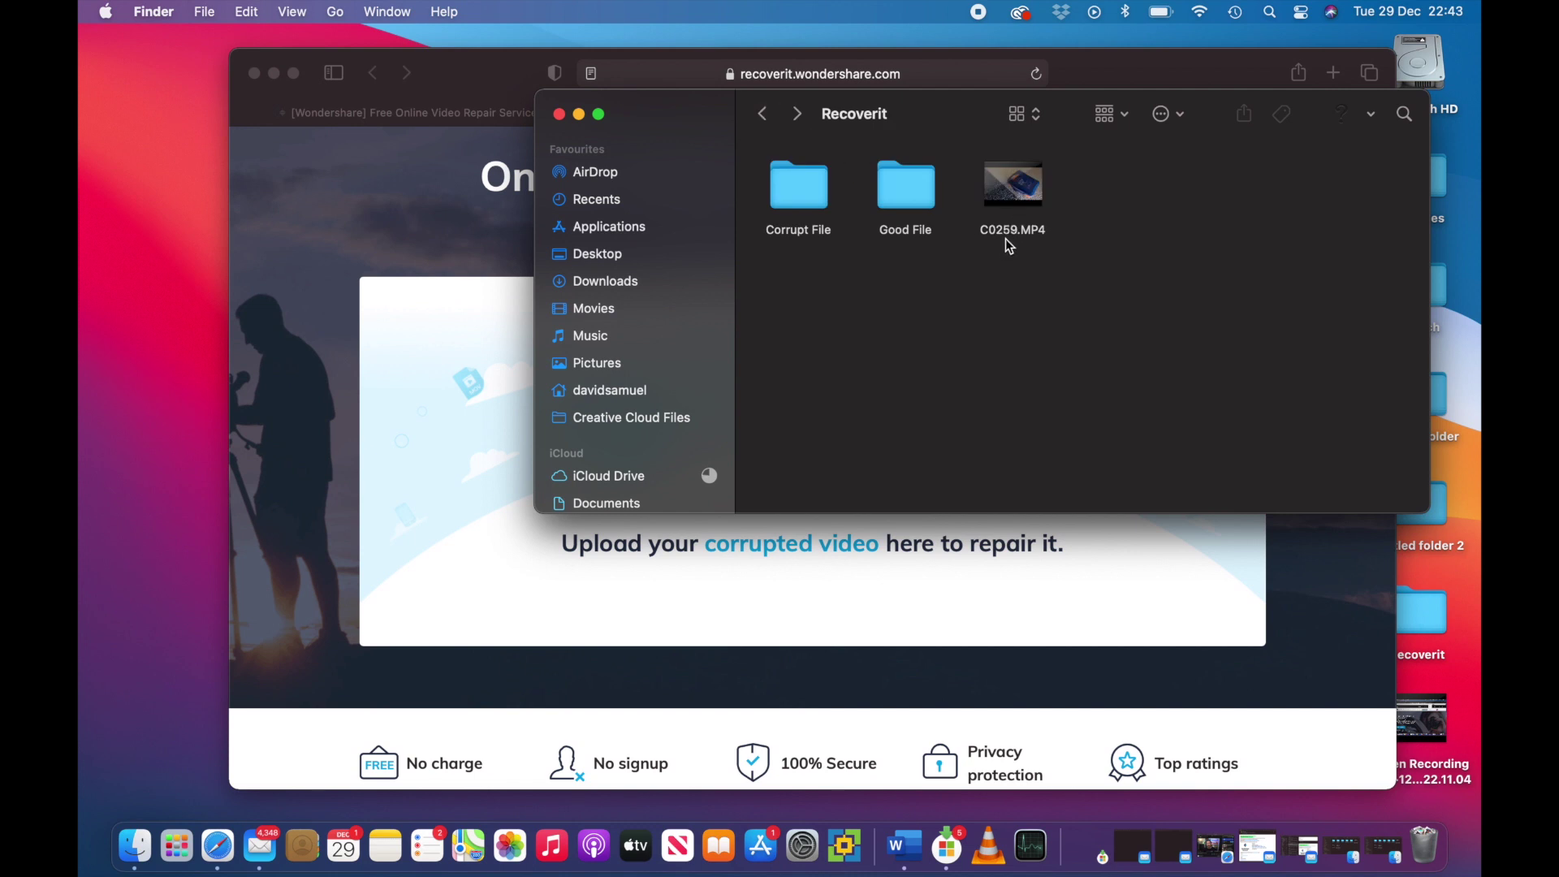
{"action": "double_click", "coordinate": [814, 205]}
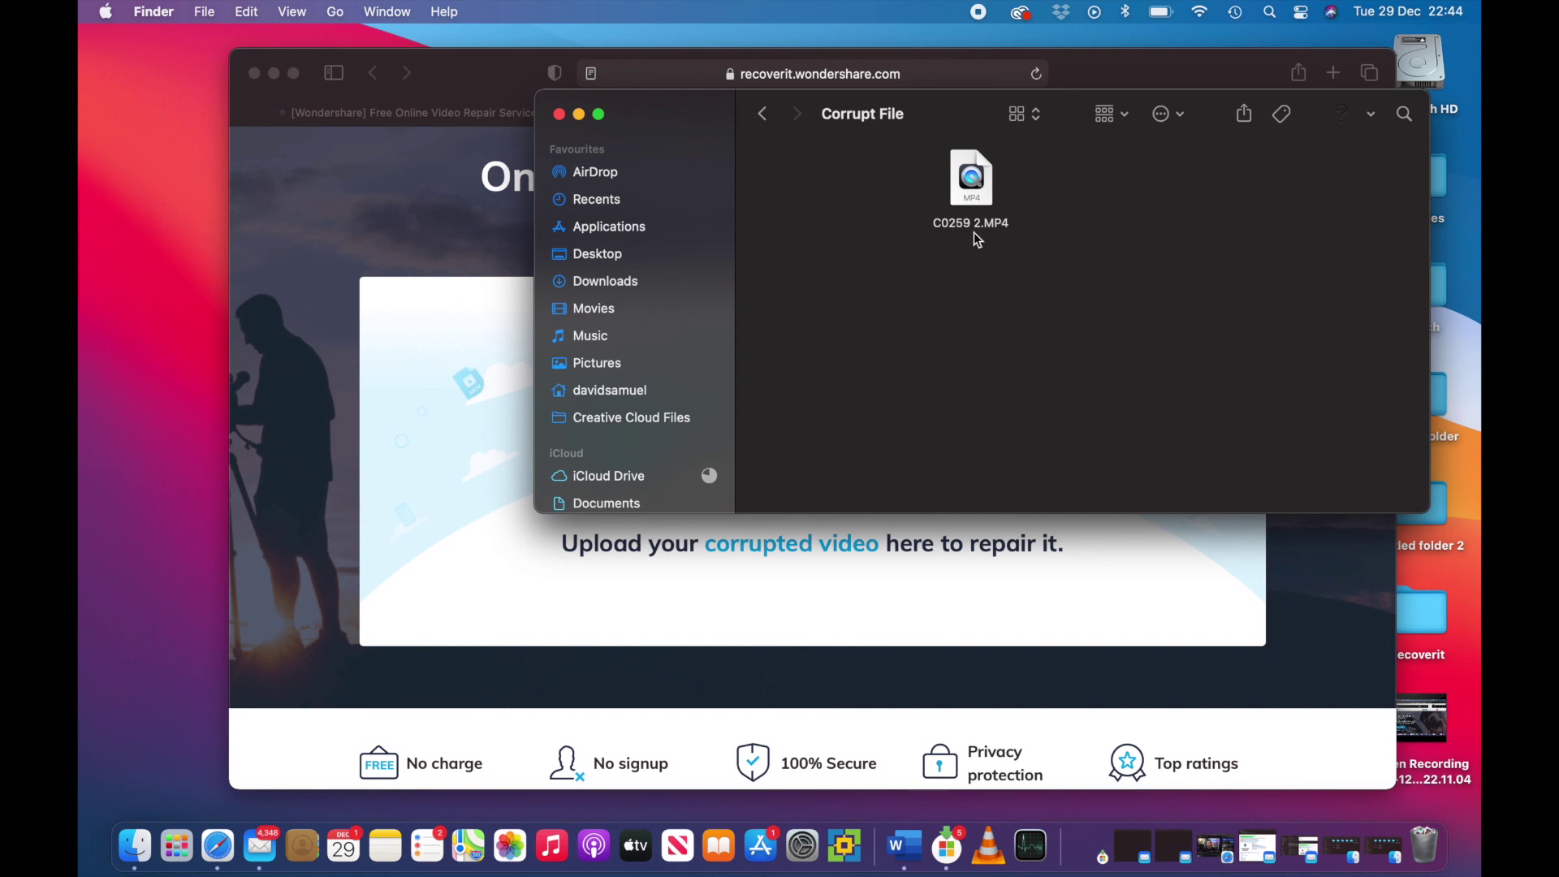
{"action": "double_click", "coordinate": [967, 199]}
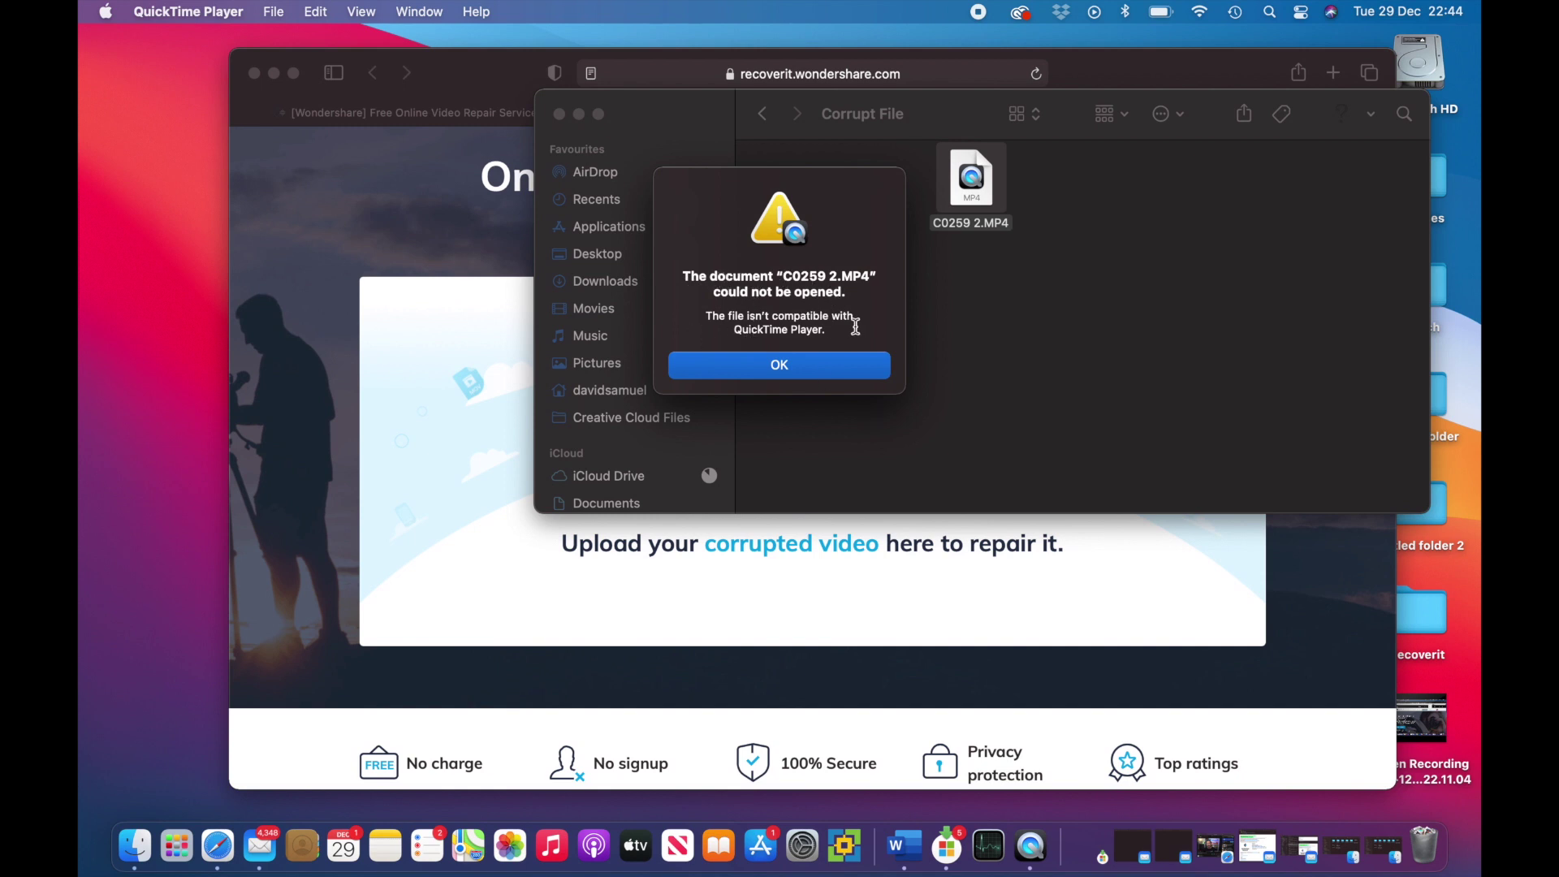
Dismiss the QuickTime error, try C0259 2.MP4 in VLC where it shows 00:00, then close VLC
{"action": "left_click", "coordinate": [773, 367]}
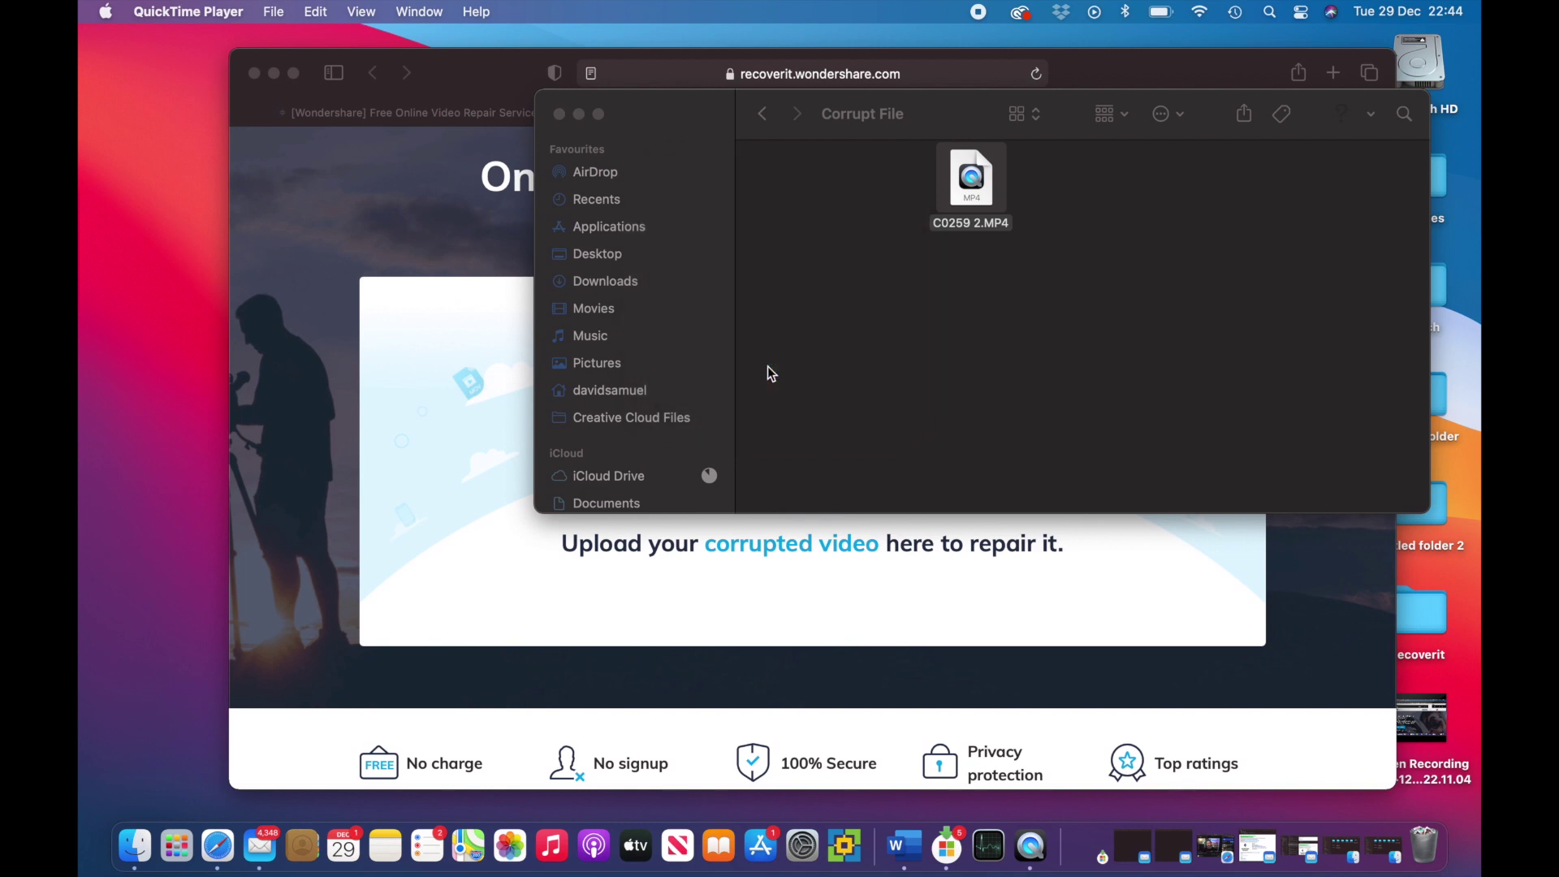
{"action": "right_click", "coordinate": [966, 212]}
{"action": "mouse_move", "coordinate": [987, 238]}
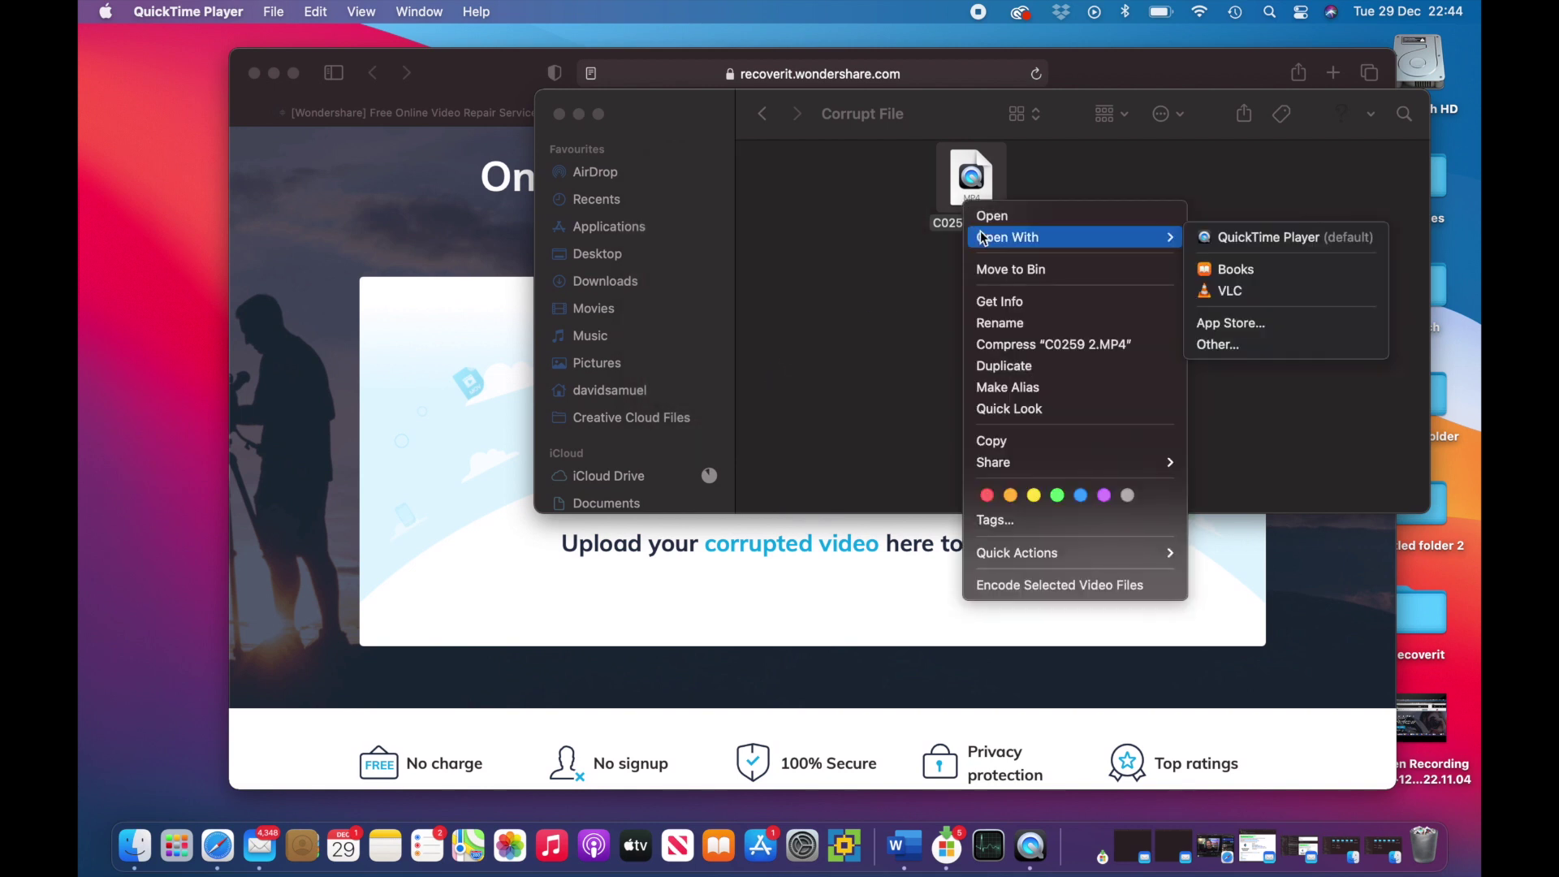
{"action": "left_click", "coordinate": [1216, 294]}
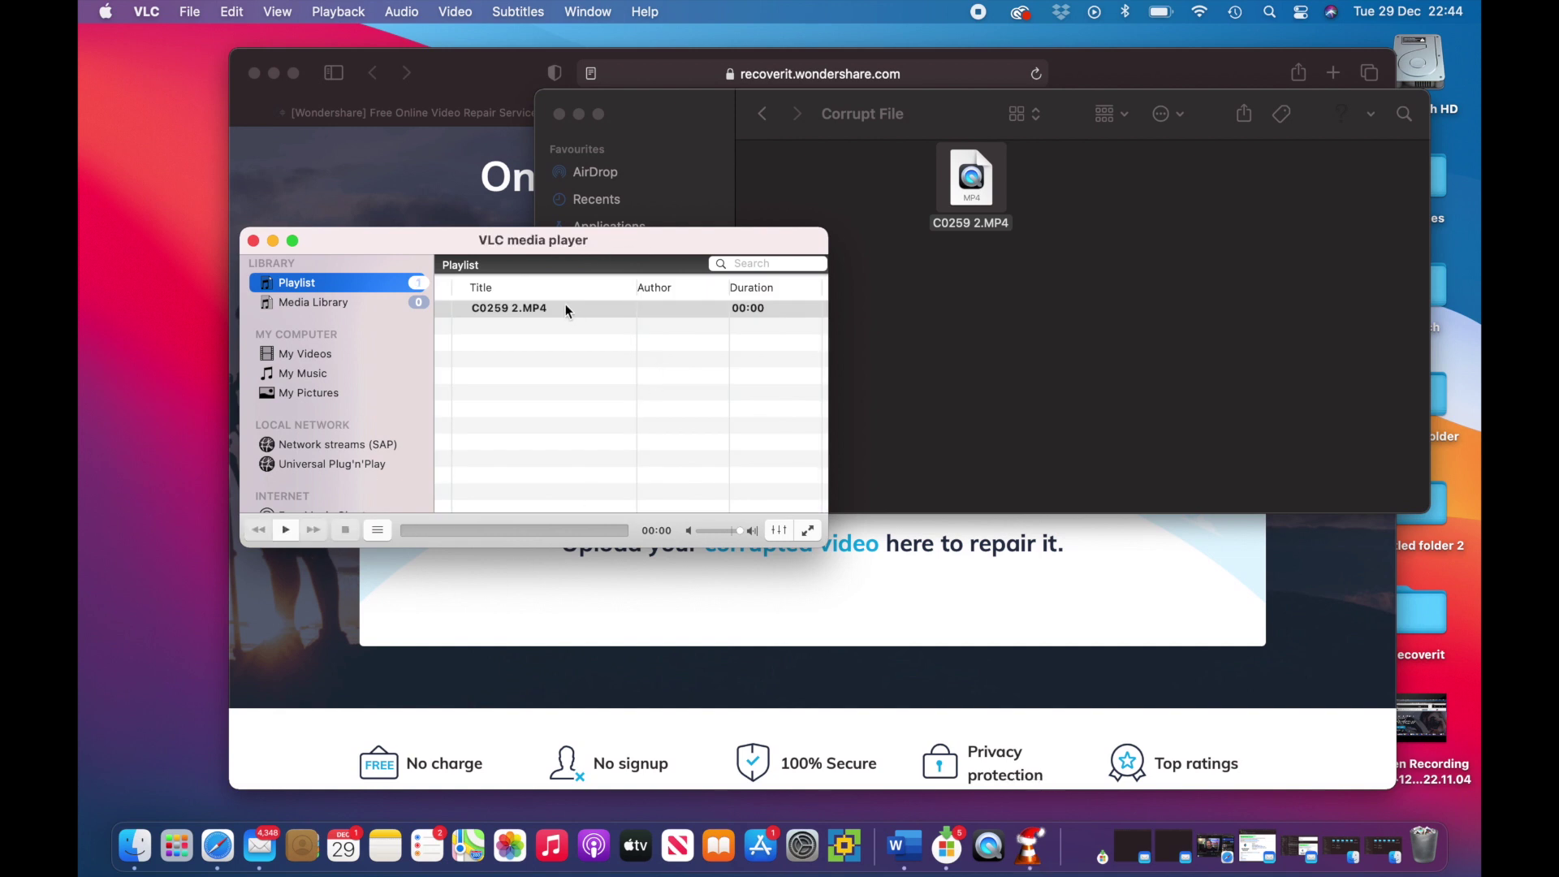
{"action": "double_click", "coordinate": [499, 309]}
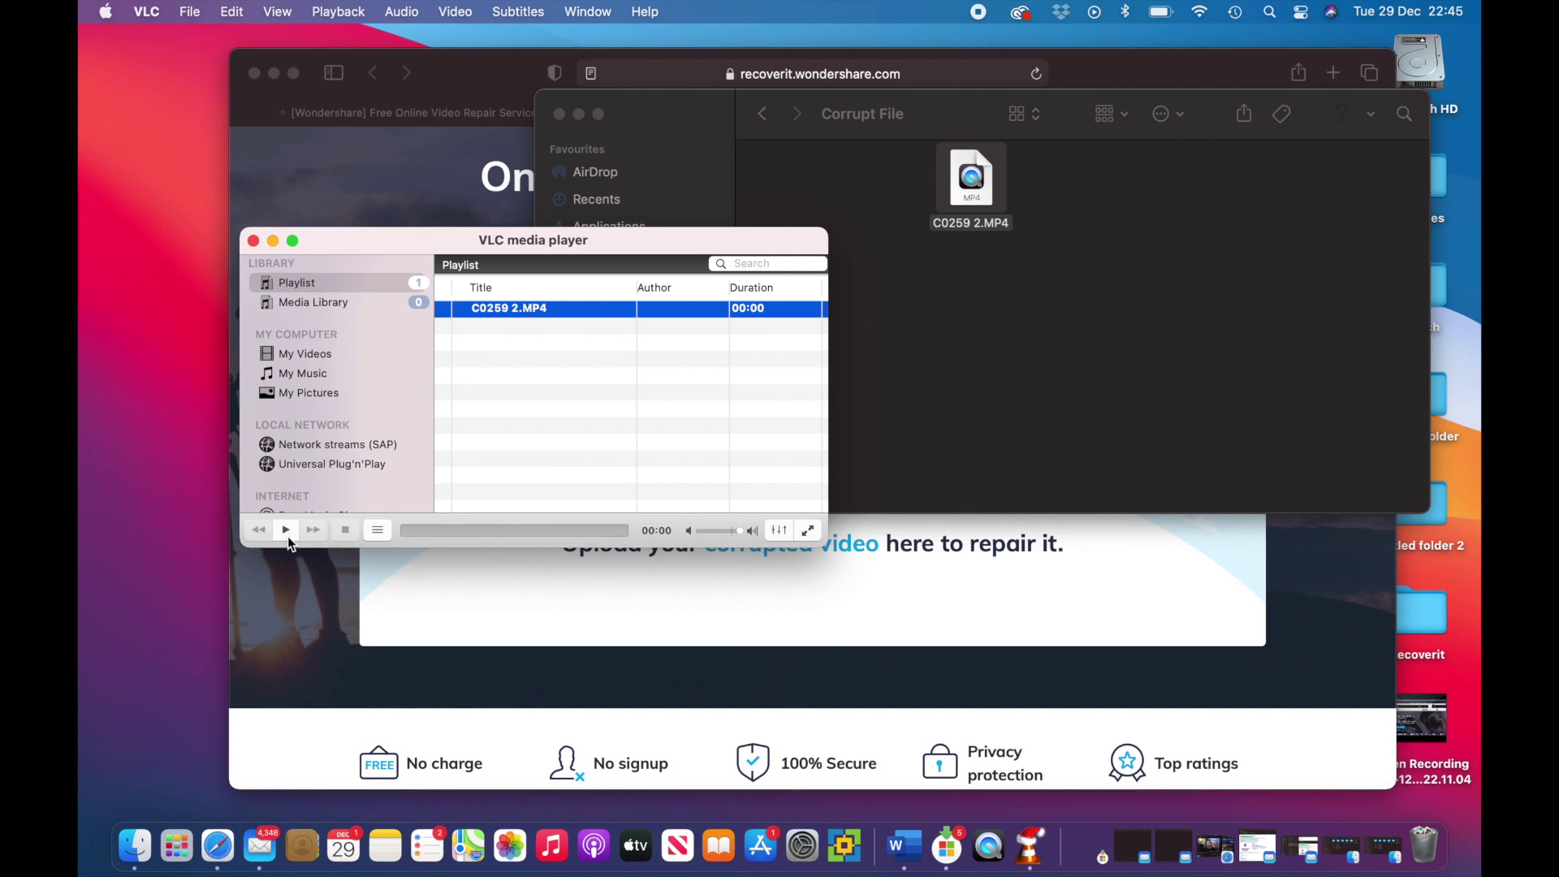
{"action": "left_click", "coordinate": [252, 241]}
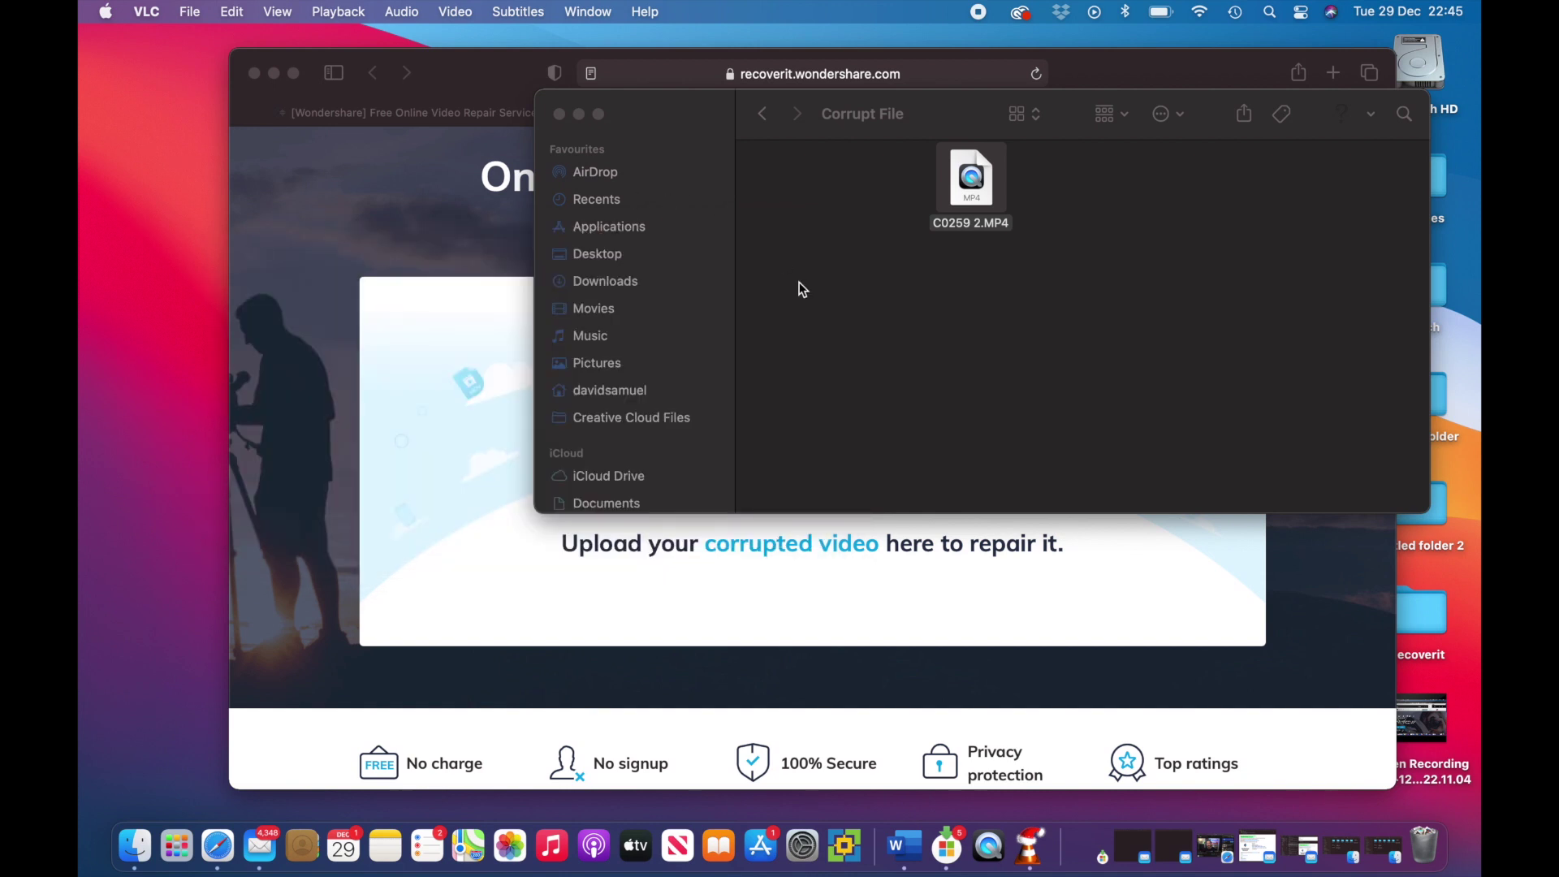
Drag C0259 2.MP4 onto the Repairit Online upload box, which rejects it as over 200M
{"action": "left_click_drag", "start_coordinate": [962, 119], "coordinate": [1266, 52]}
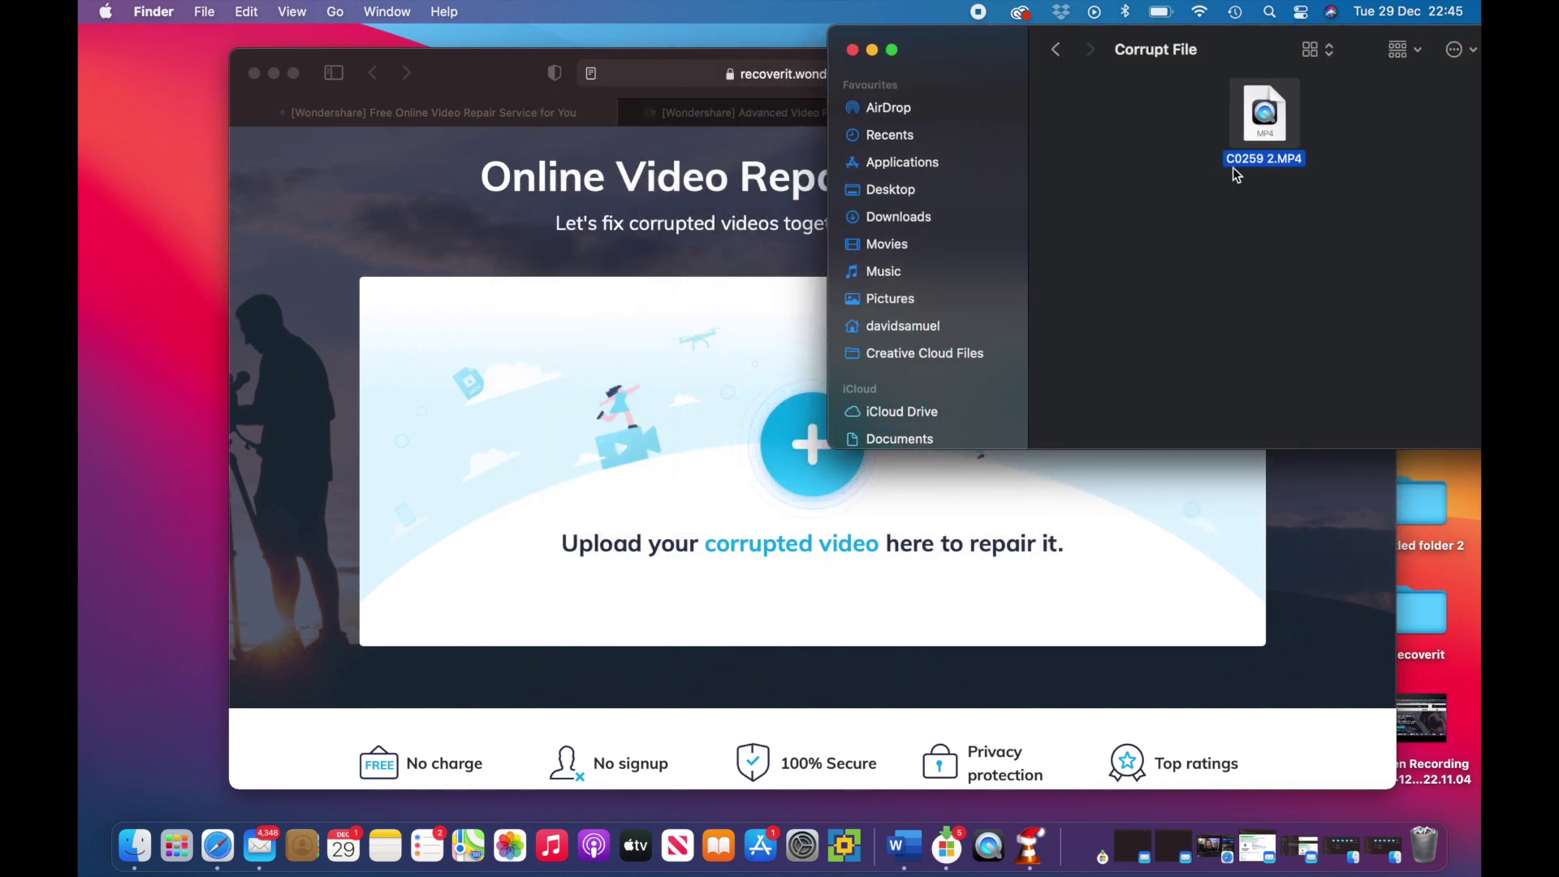
{"action": "left_click_drag", "start_coordinate": [1253, 140], "coordinate": [681, 466]}
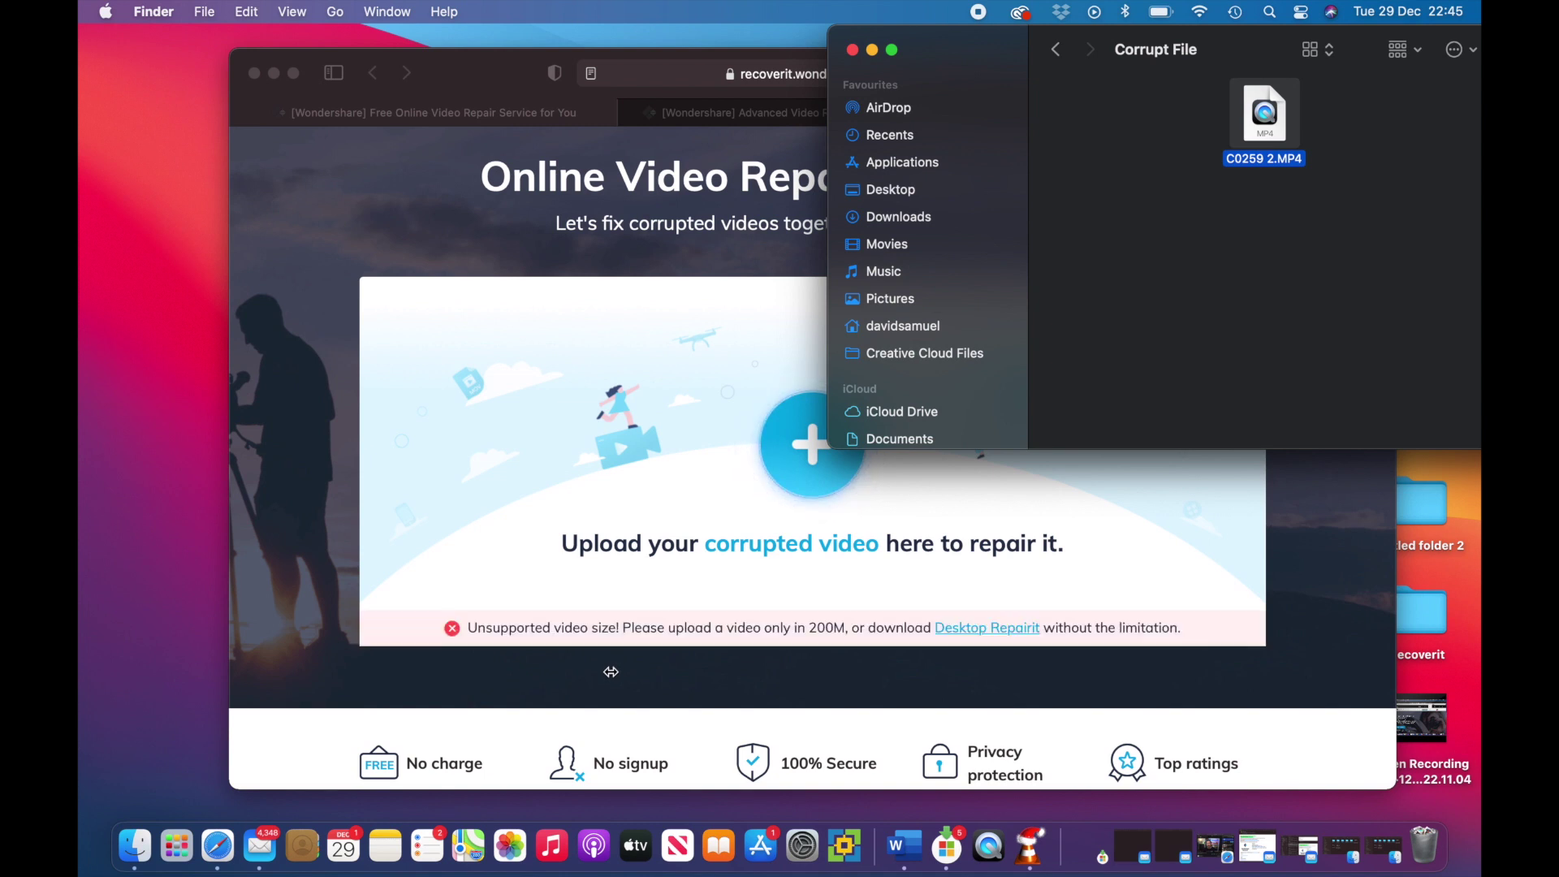
{"action": "left_click", "coordinate": [611, 672]}
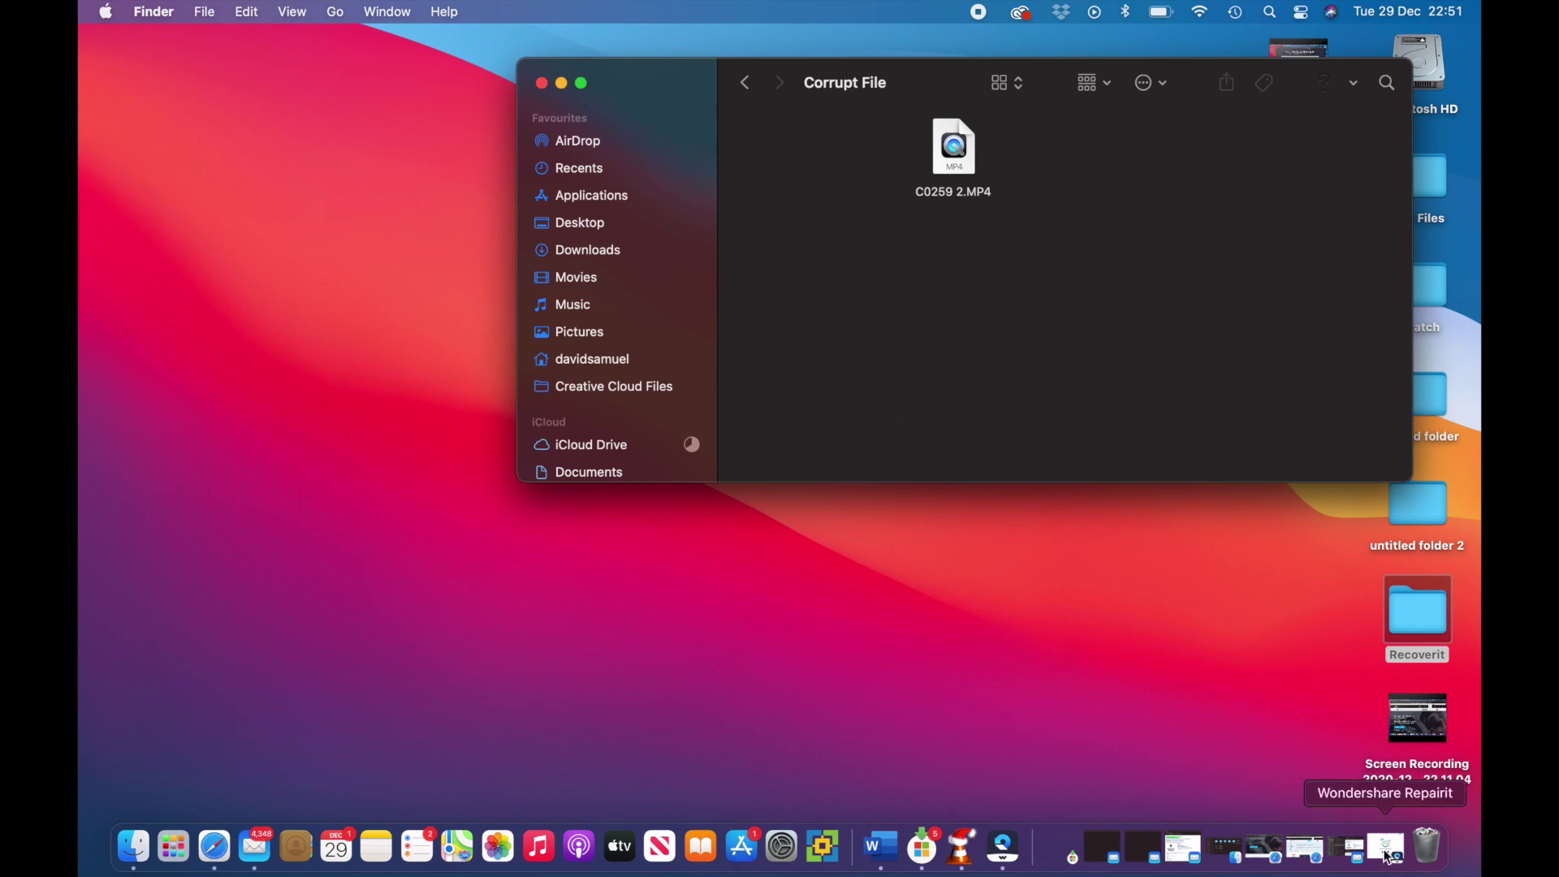
Add C0259 2.MP4 to Wondershare Repairit and run a standard repair, which fails
{"action": "left_click", "coordinate": [1390, 851]}
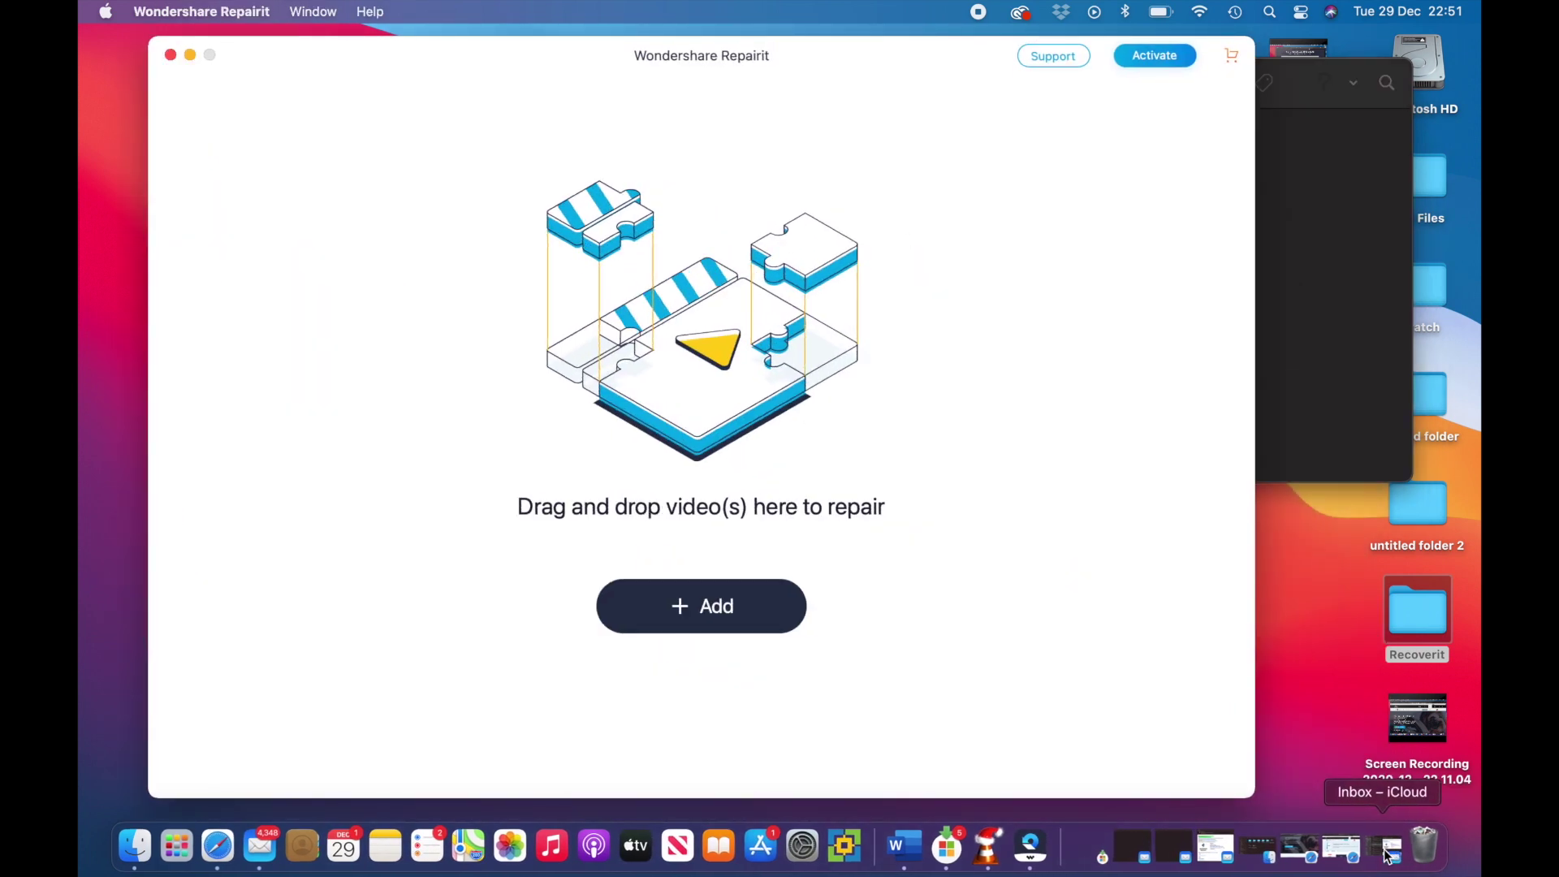
{"action": "left_click", "coordinate": [1373, 335]}
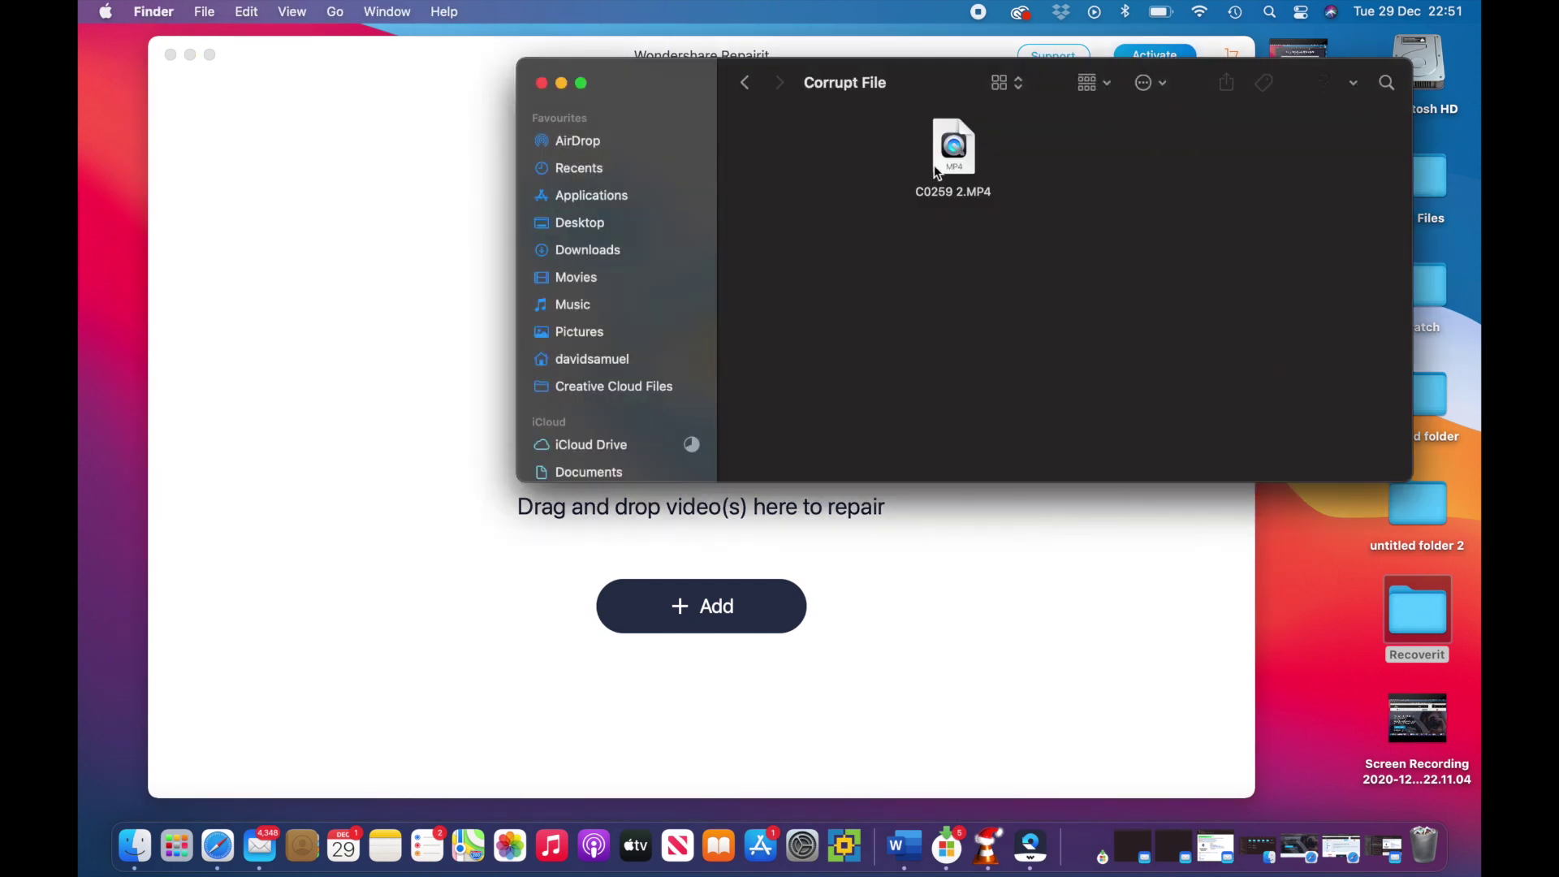
{"action": "left_click_drag", "start_coordinate": [934, 164], "coordinate": [646, 646]}
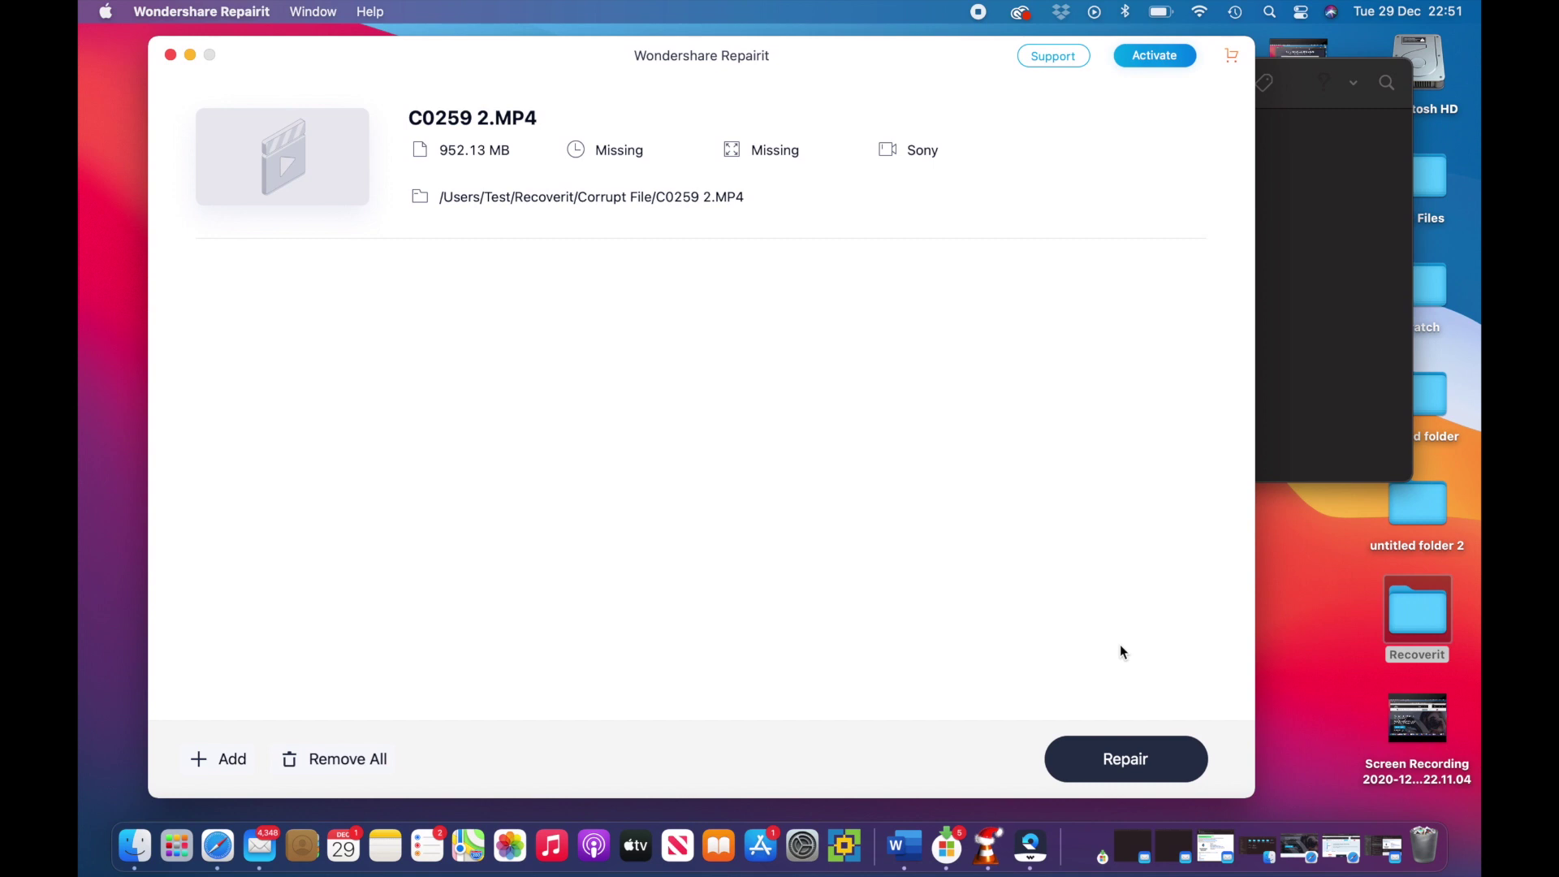
{"action": "left_click", "coordinate": [1099, 767]}
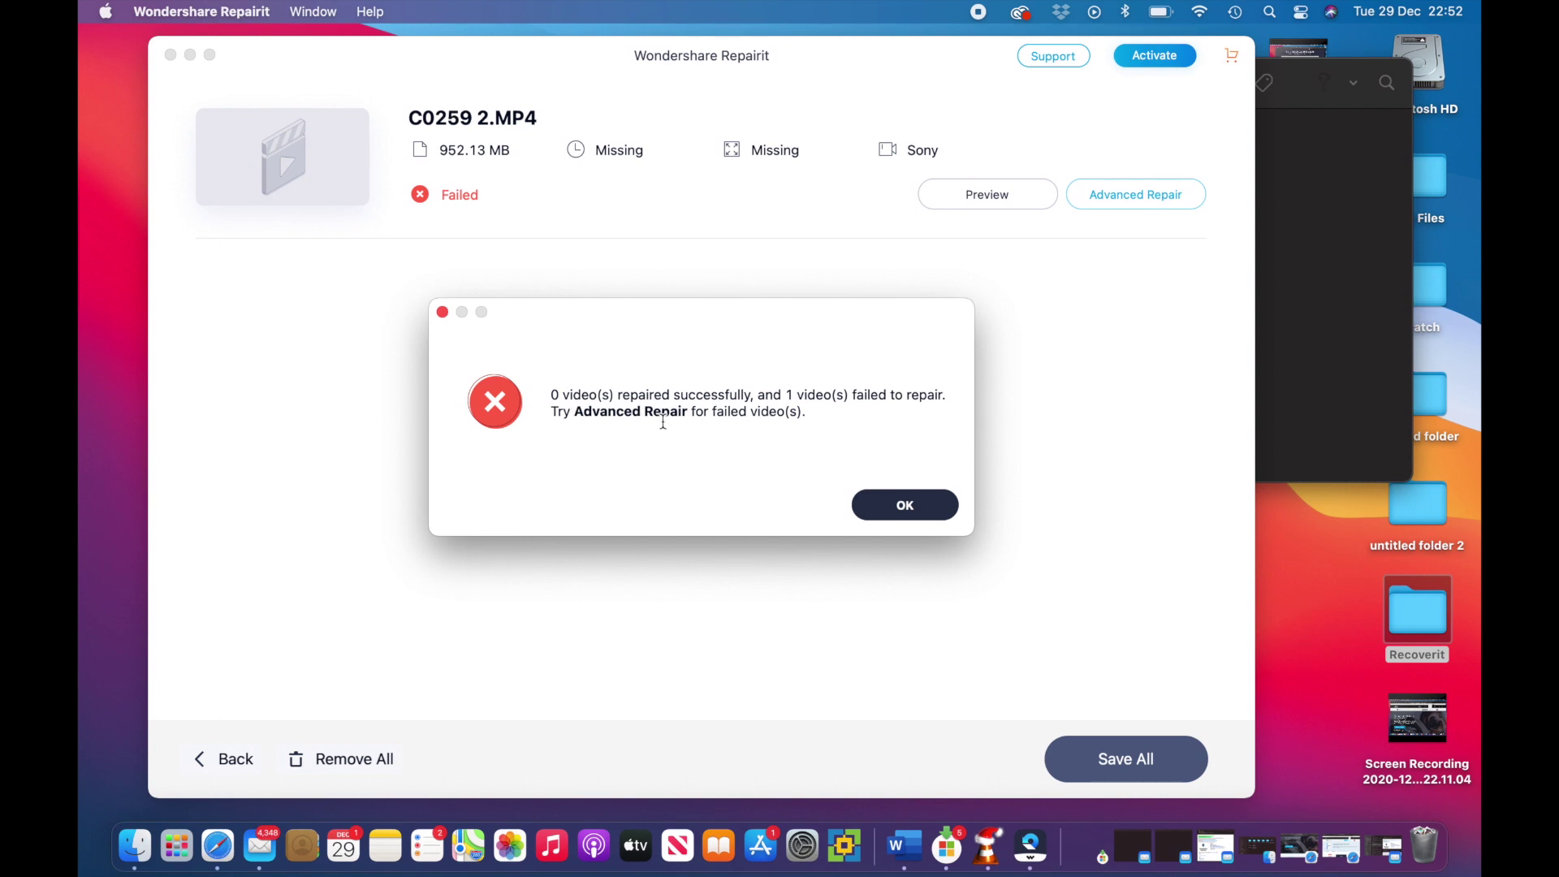
Dismiss the failure, start Advanced Repair, and try dragging C0259.MP4 in as the sample video
{"action": "left_click", "coordinate": [923, 508]}
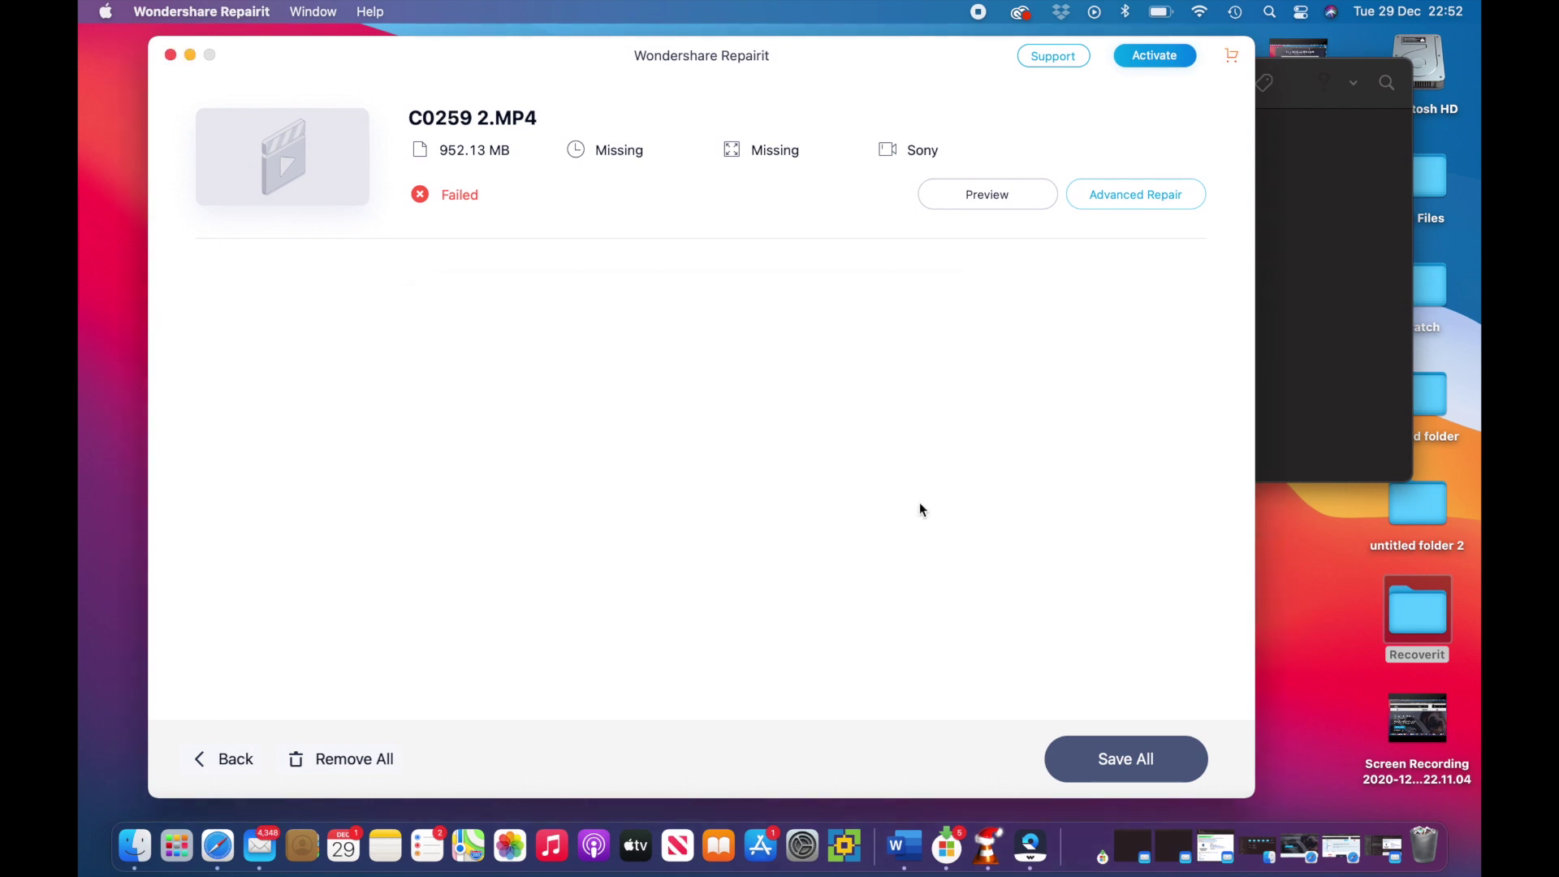
{"action": "left_click", "coordinate": [1125, 198]}
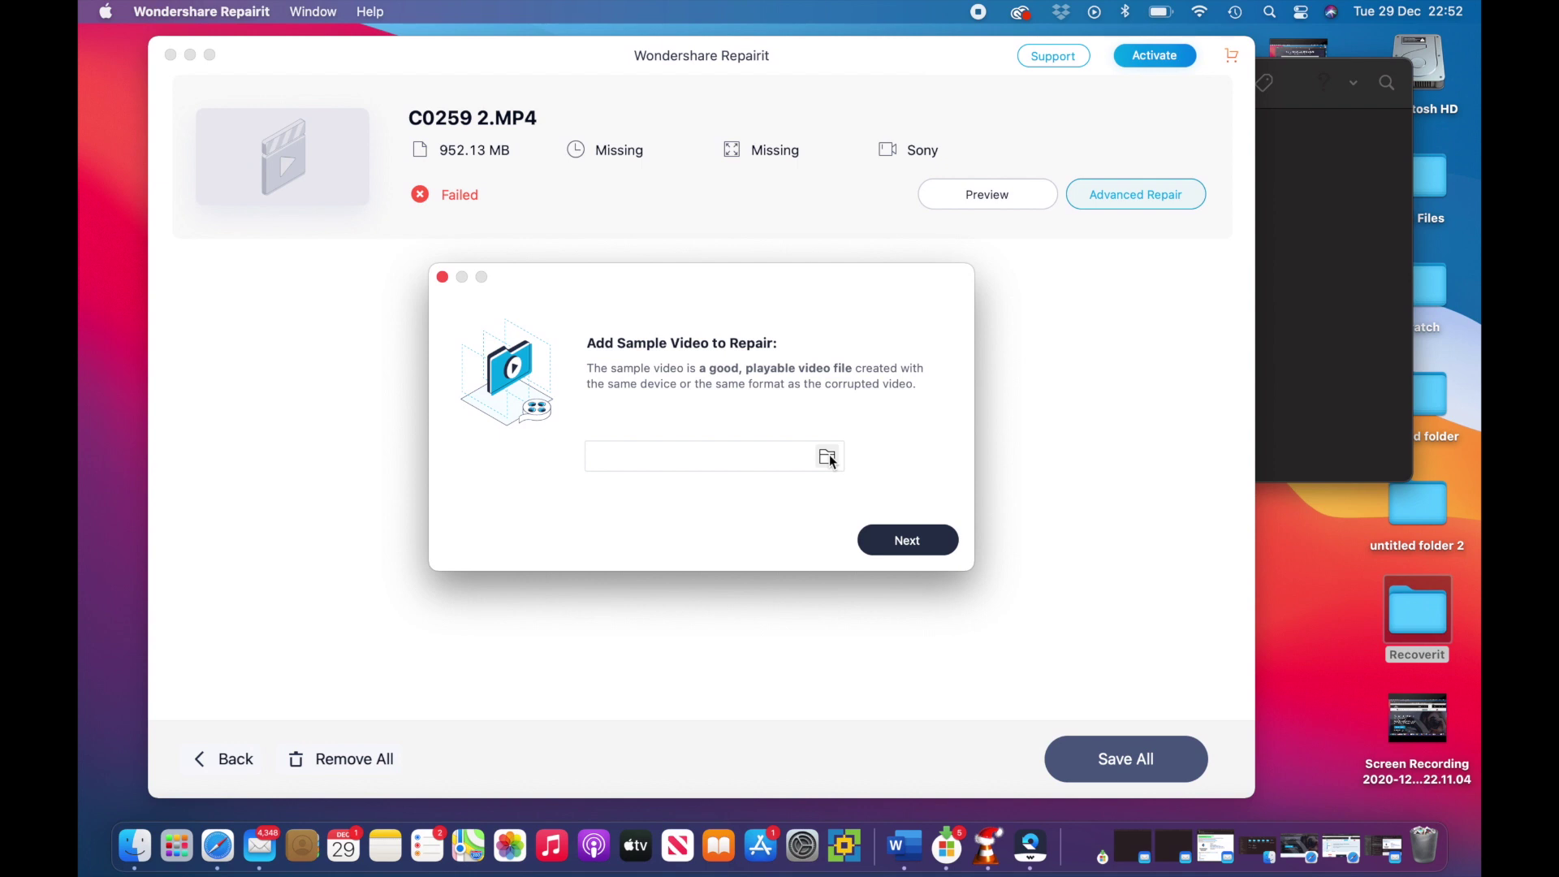
{"action": "left_click", "coordinate": [1332, 235]}
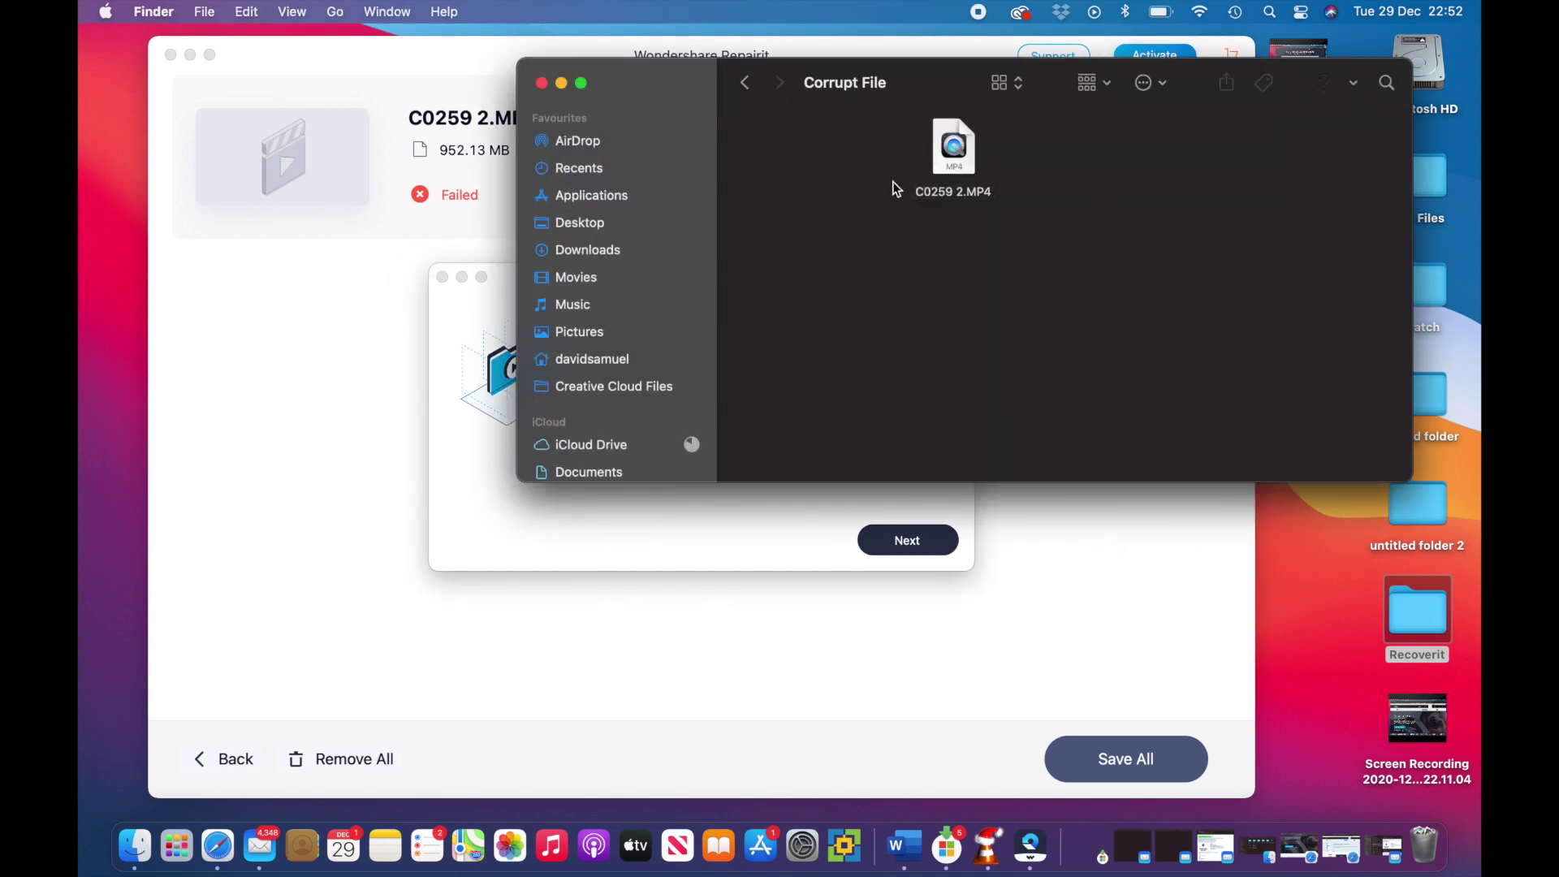
{"action": "left_click", "coordinate": [745, 83]}
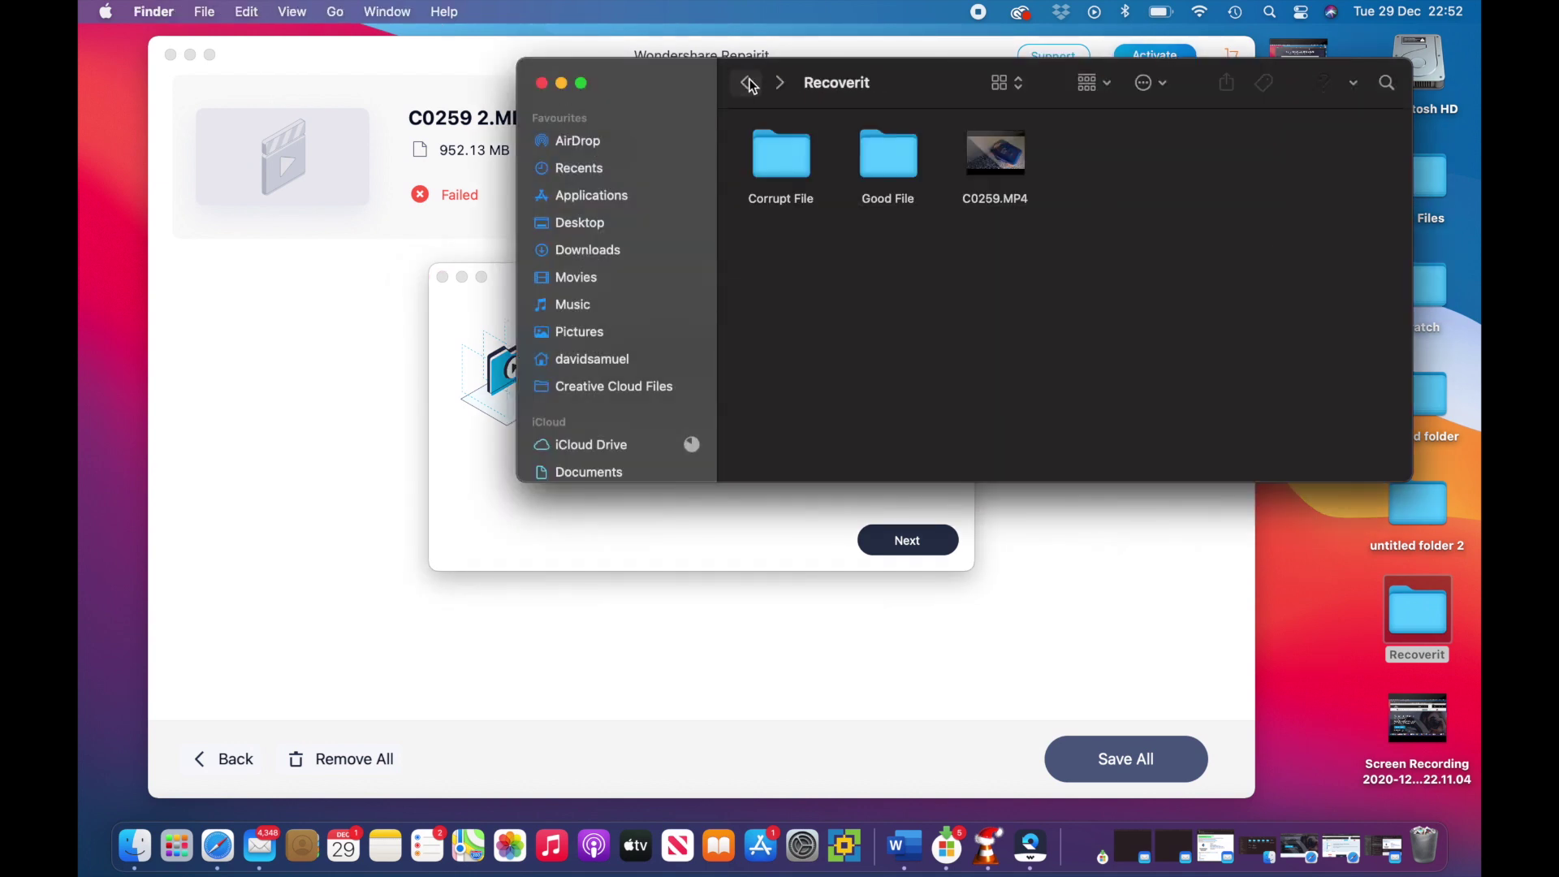
{"action": "mouse_move", "coordinate": [986, 166]}
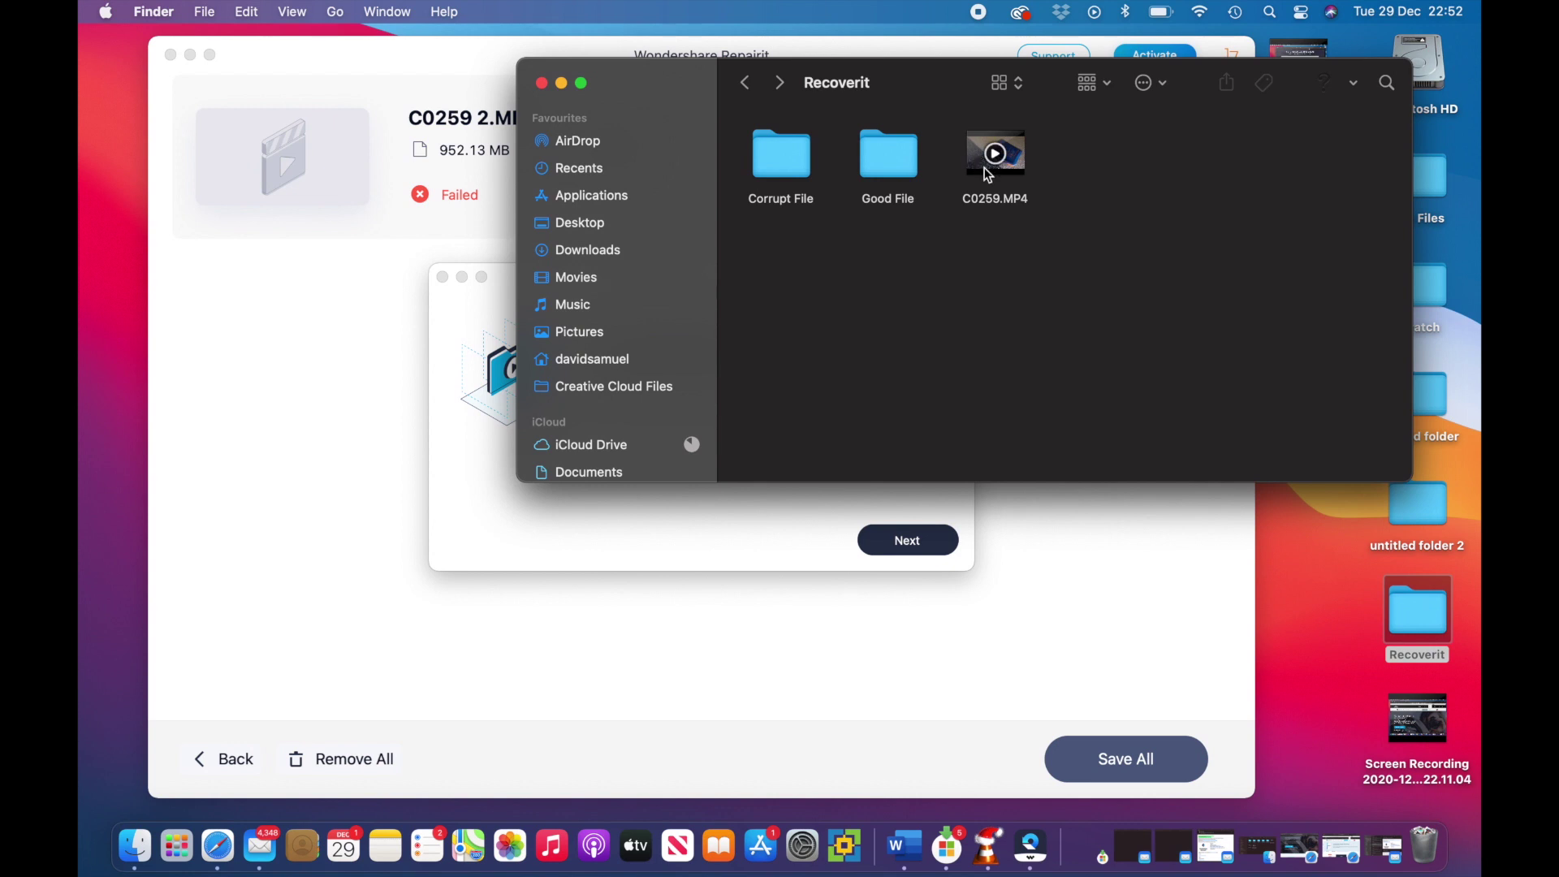
{"action": "left_click_drag", "start_coordinate": [630, 87], "coordinate": [482, 597]}
{"action": "left_click", "coordinate": [821, 679]}
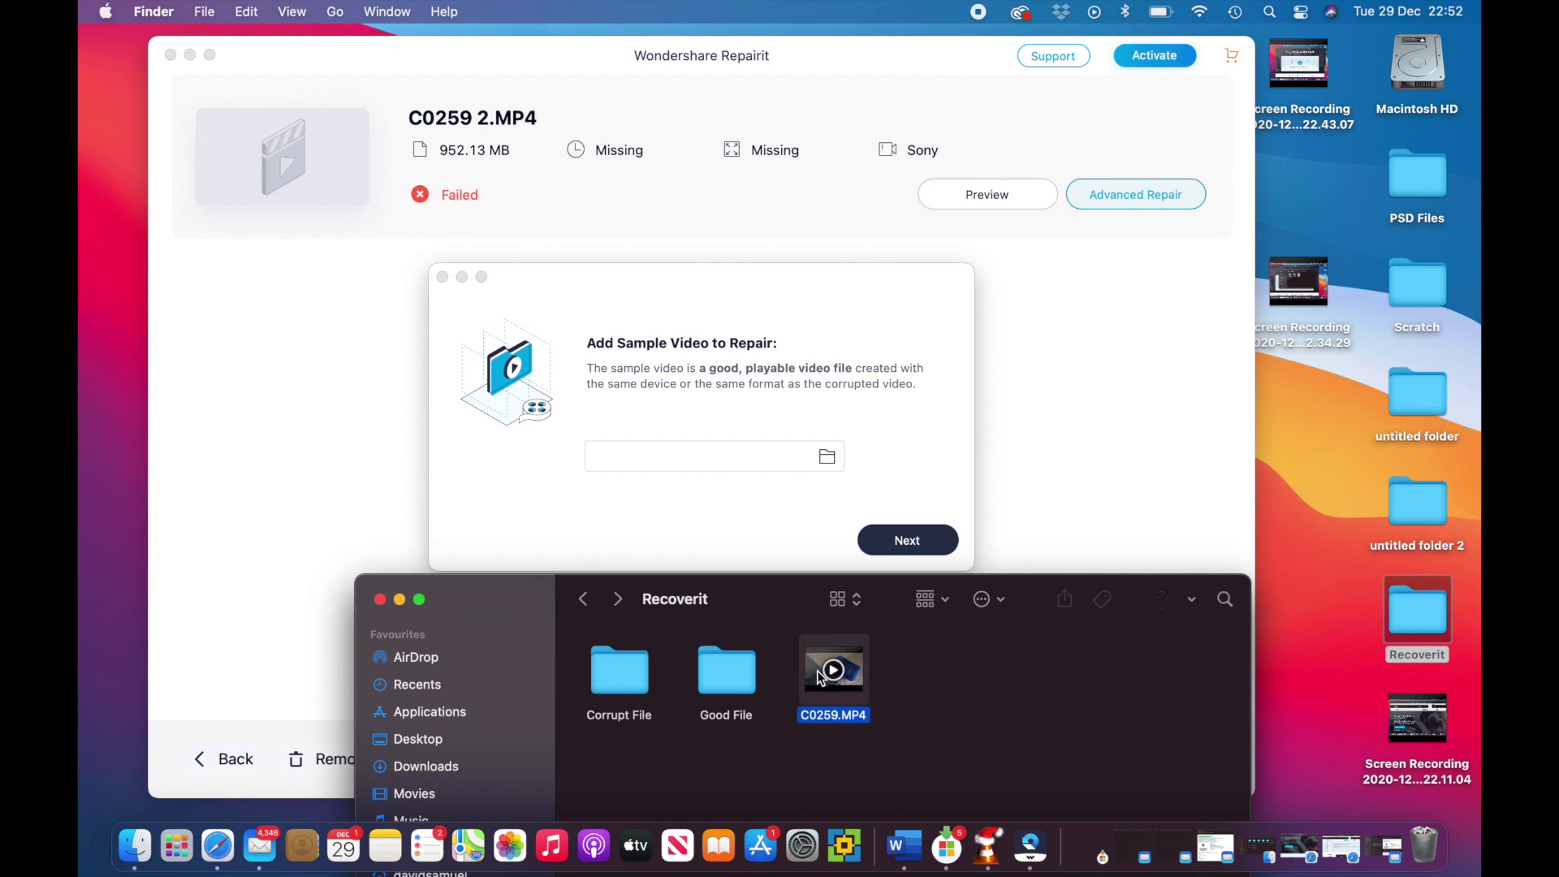
{"action": "left_click_drag", "start_coordinate": [819, 677], "coordinate": [680, 437]}
Browse to Recoverit, choose C0259.MP4 as the sample video, and check it against the corrupted file
{"action": "left_click", "coordinate": [827, 457]}
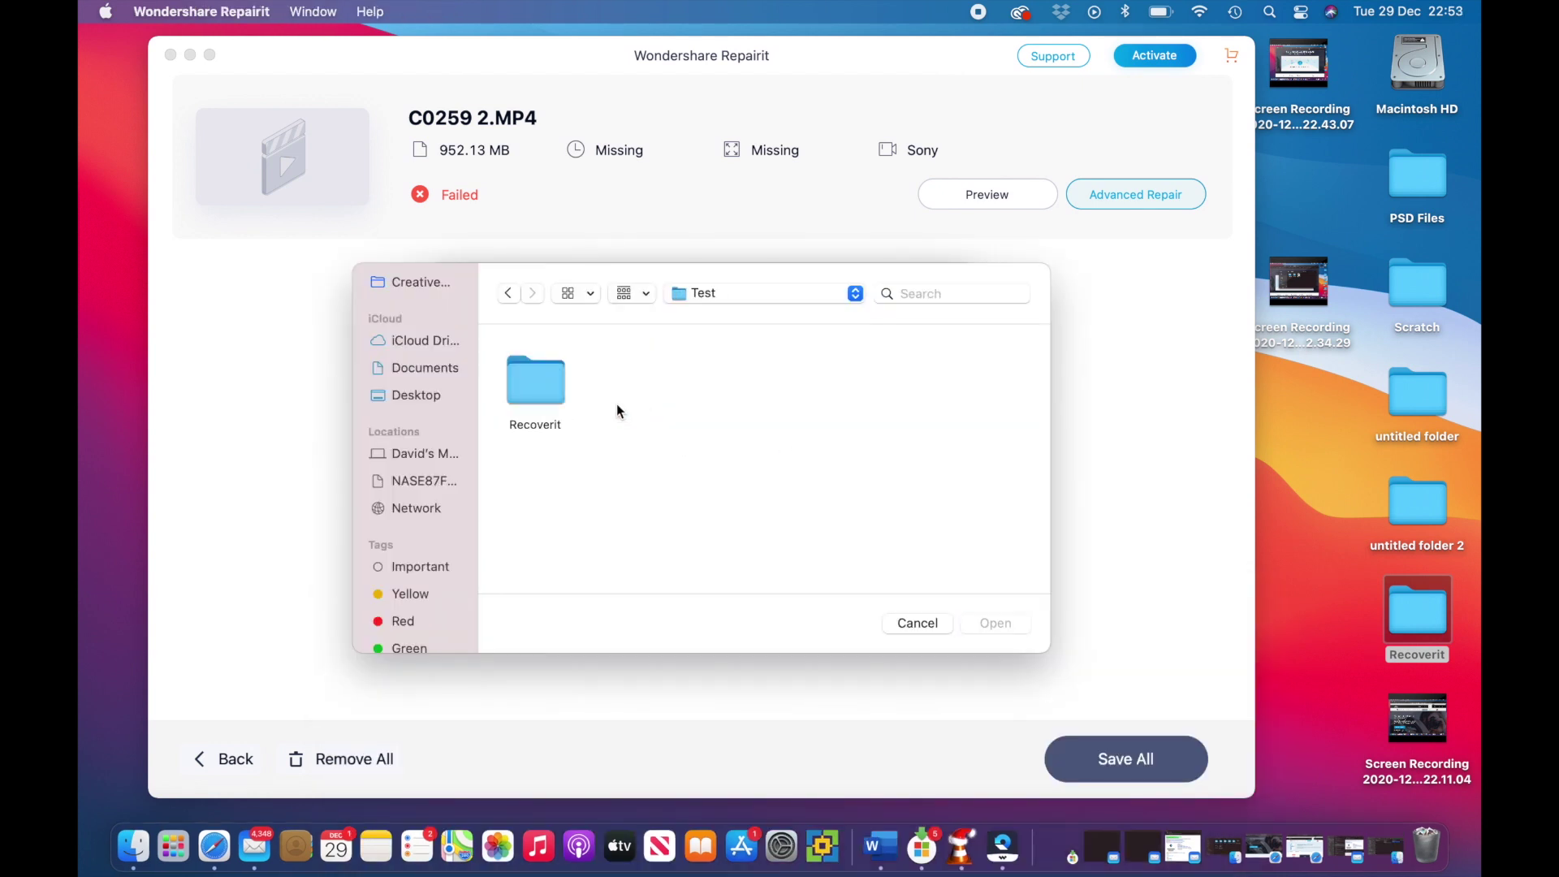
{"action": "double_click", "coordinate": [542, 385]}
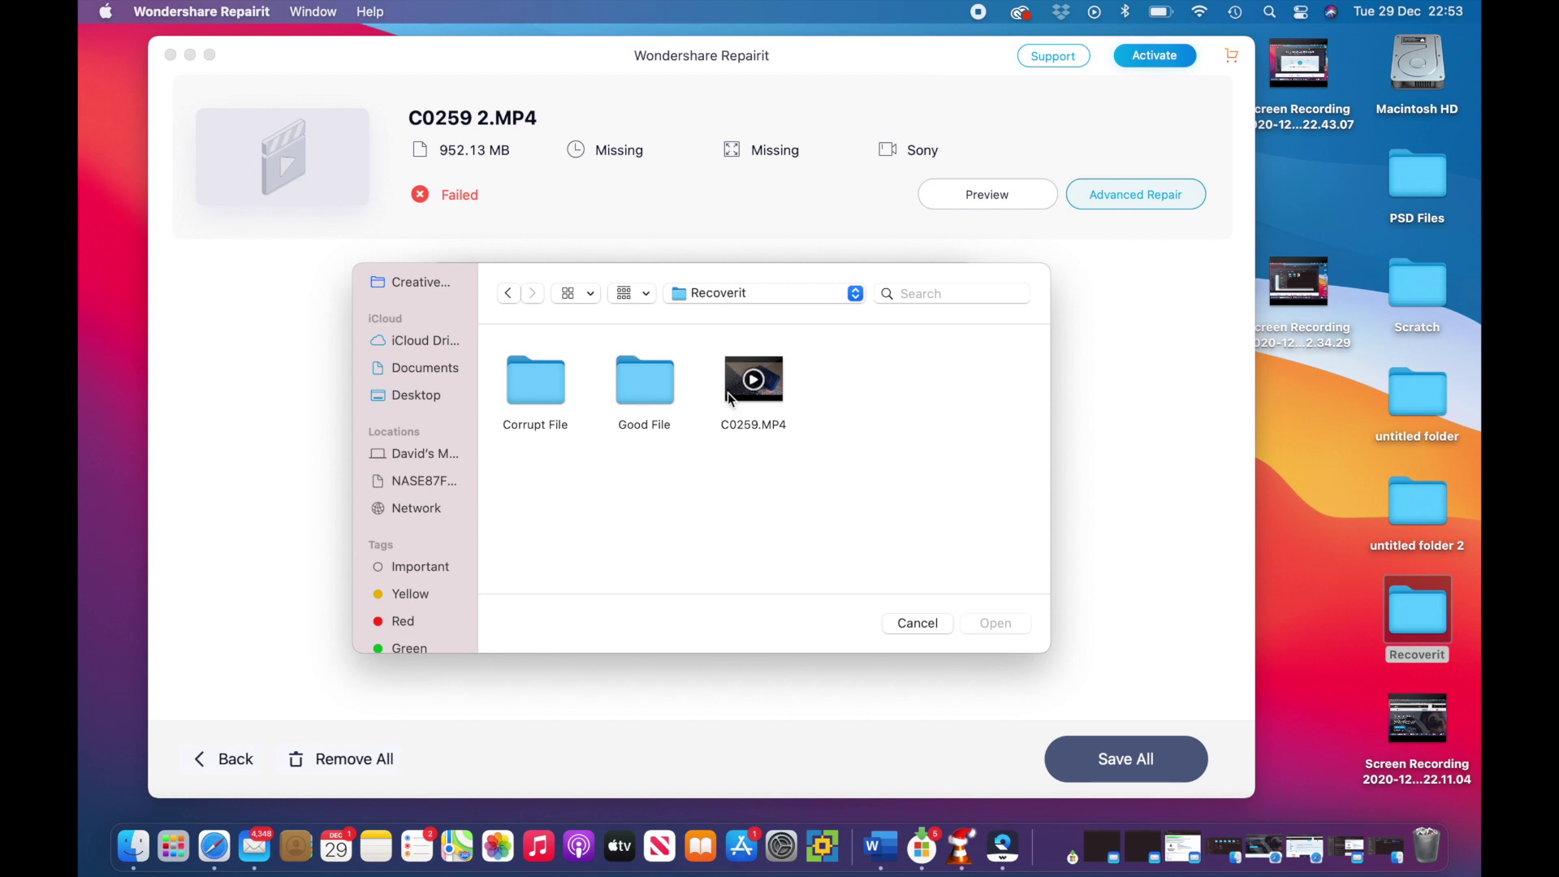
{"action": "left_click", "coordinate": [730, 398]}
{"action": "left_click", "coordinate": [1003, 623]}
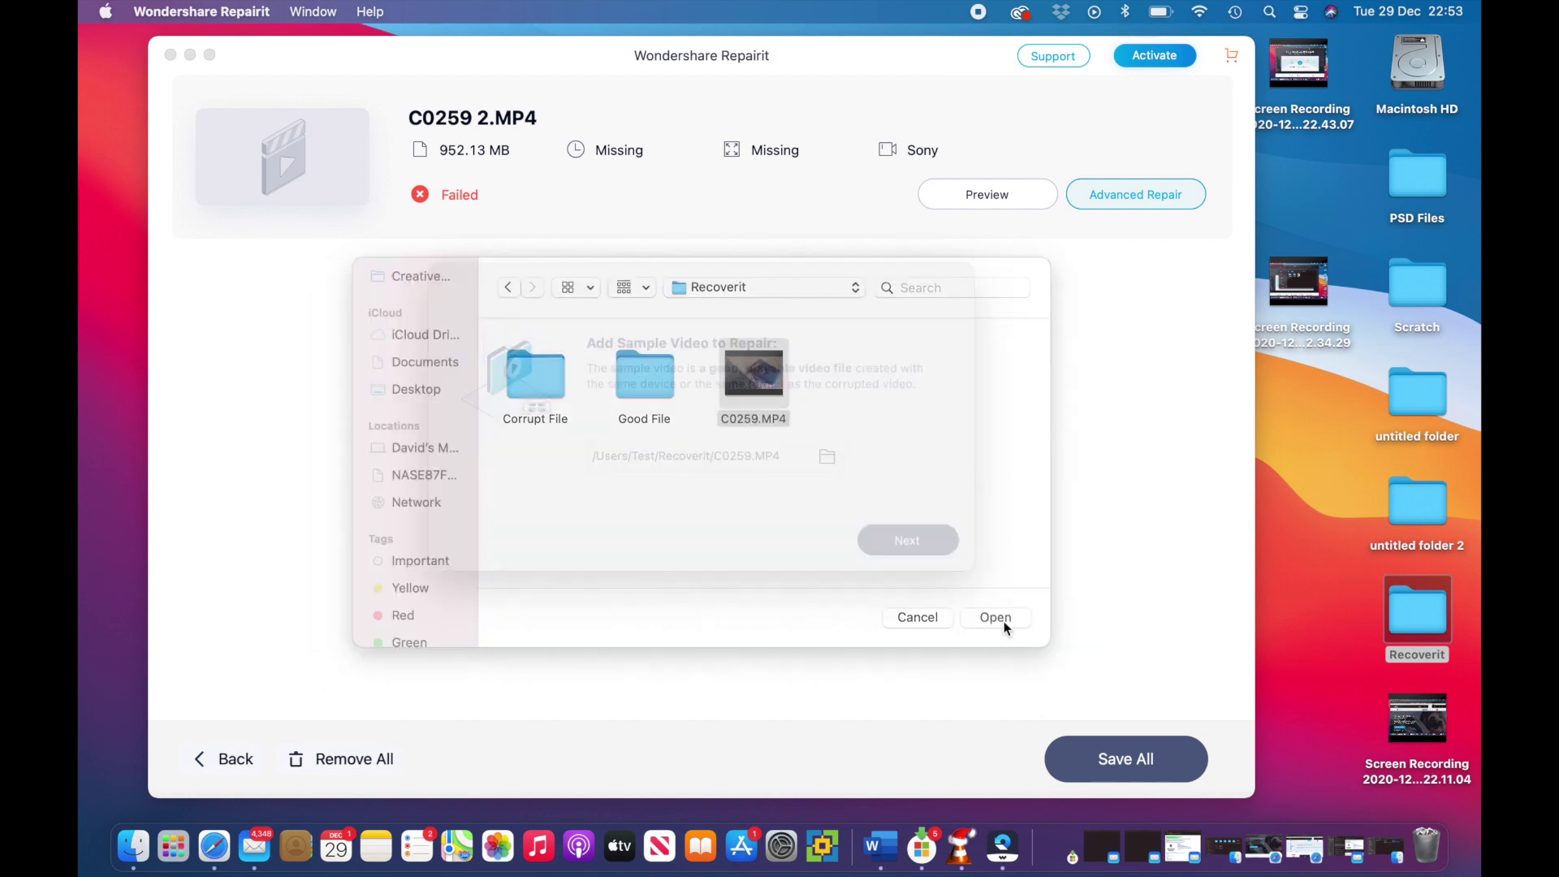
{"action": "left_click", "coordinate": [895, 538]}
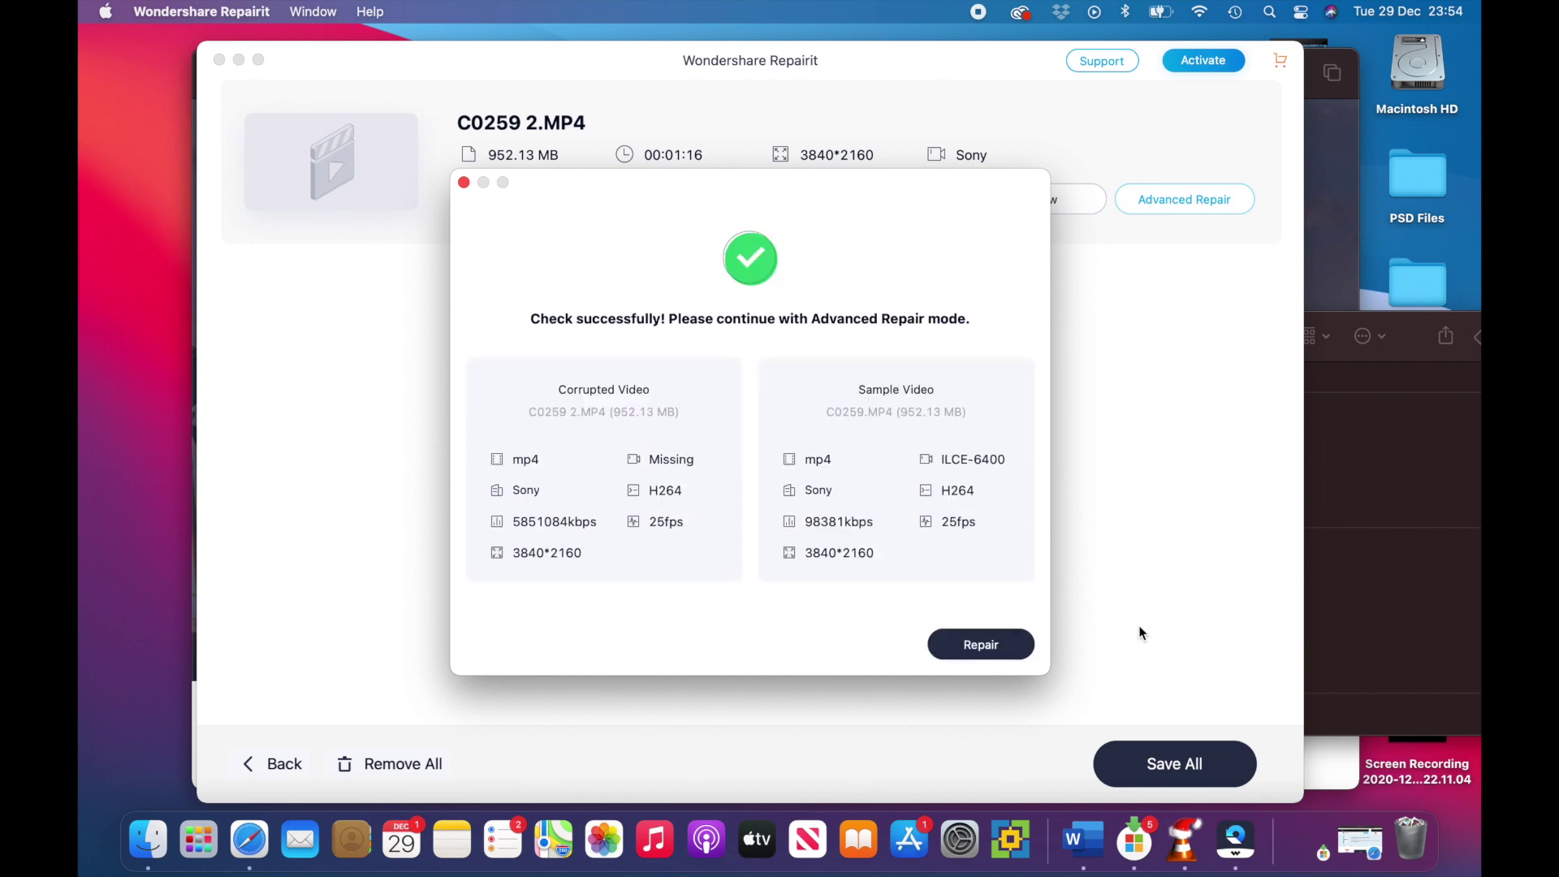
Run Advanced Repair, producing a repaired 00:00:49, 1280*720 C0259 2.MP4
{"action": "left_click", "coordinate": [1016, 647]}
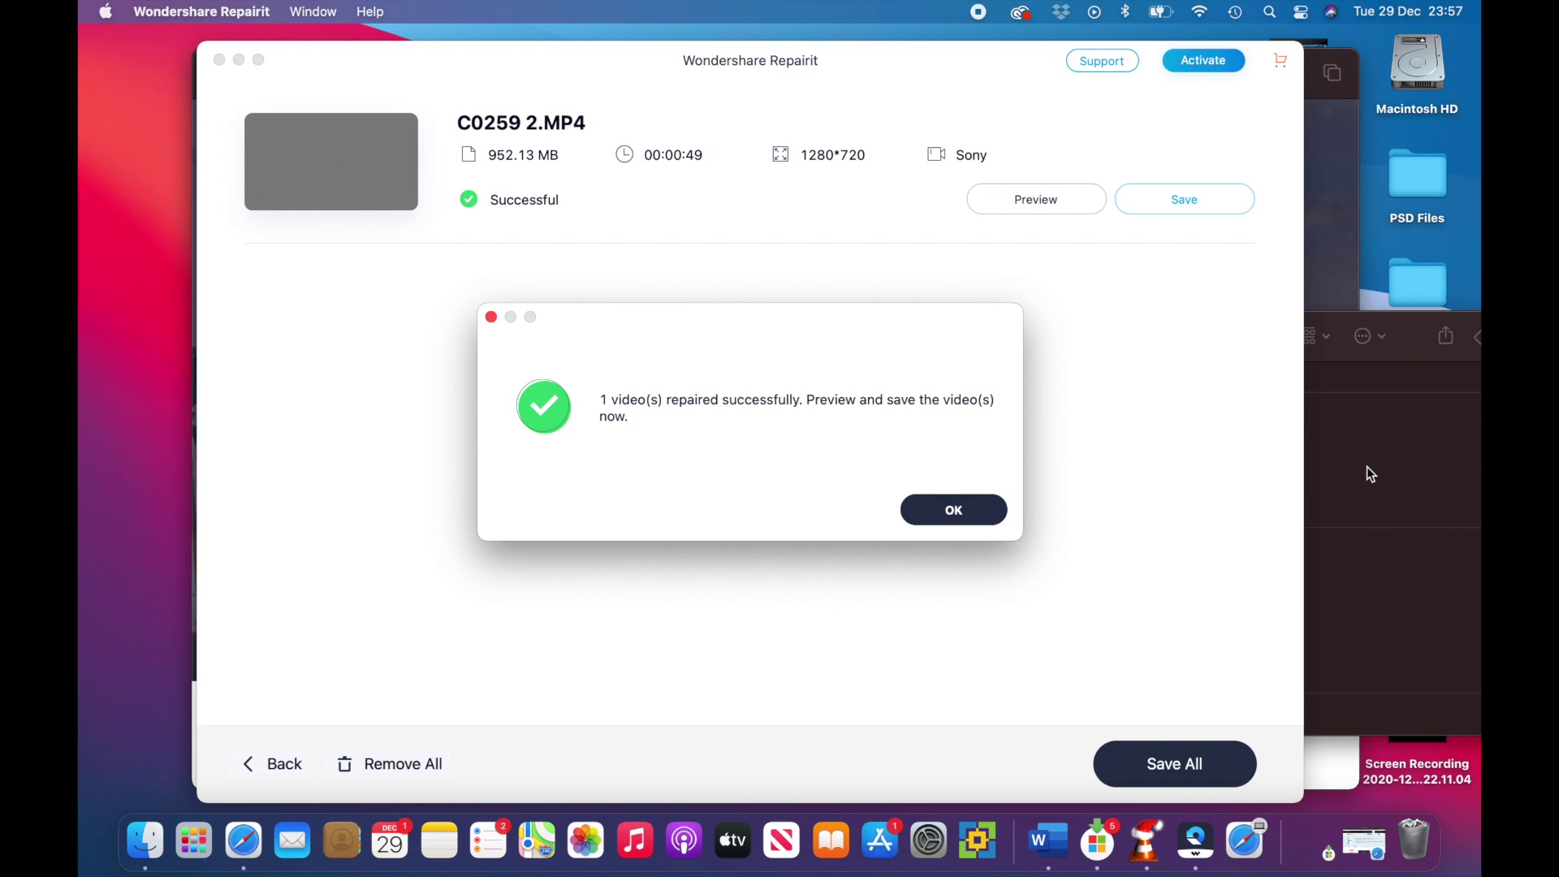
Dismiss the success message and preview the repaired 952.13 MB C0259.mp4
{"action": "left_click", "coordinate": [918, 509]}
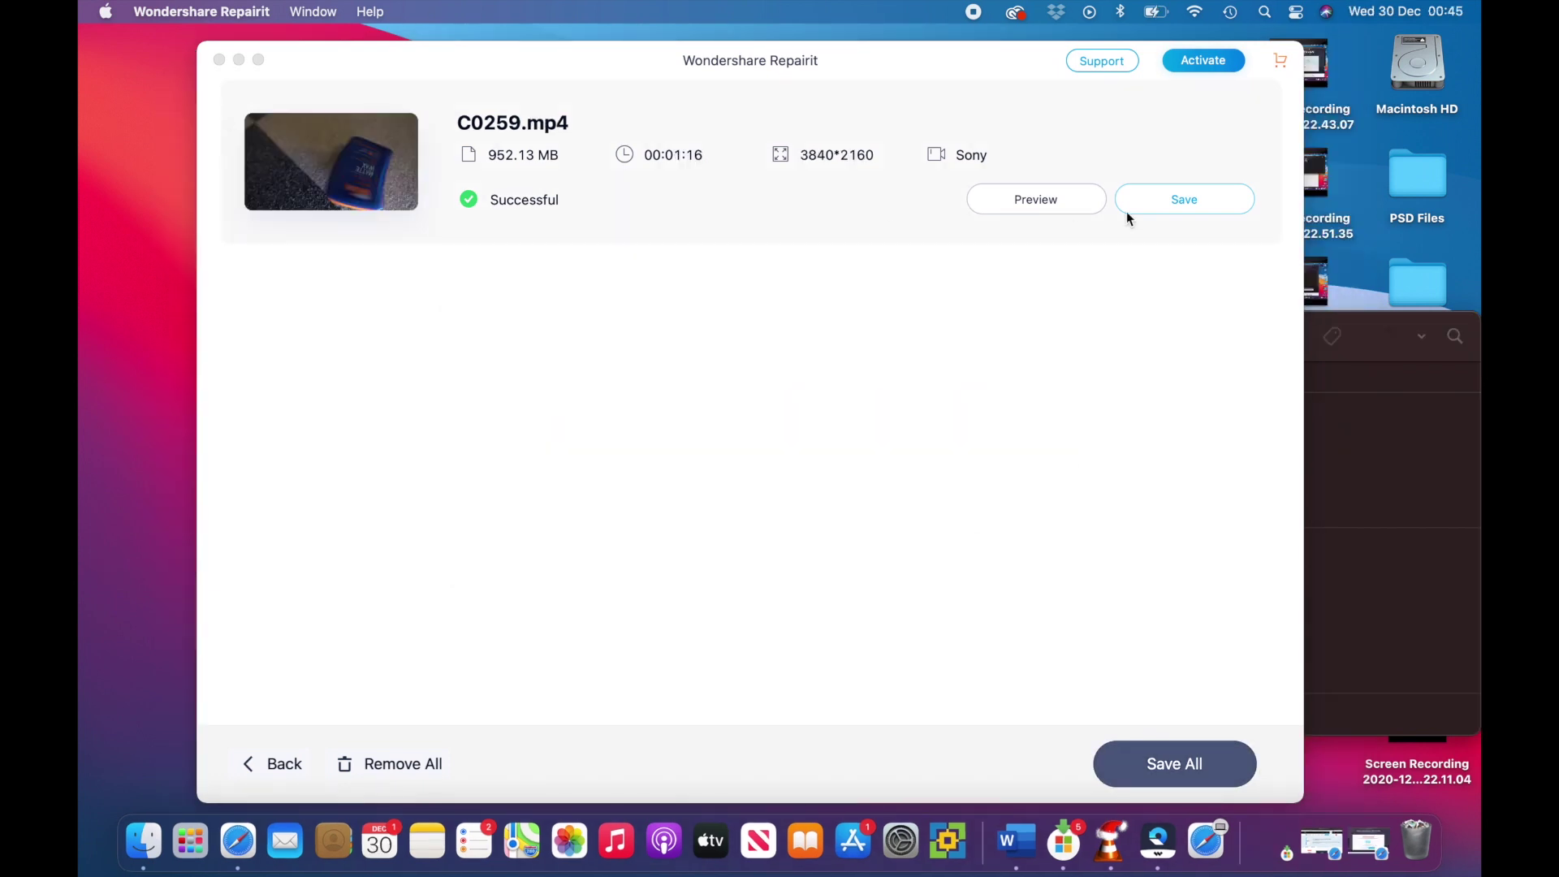
{"action": "left_click", "coordinate": [1060, 203]}
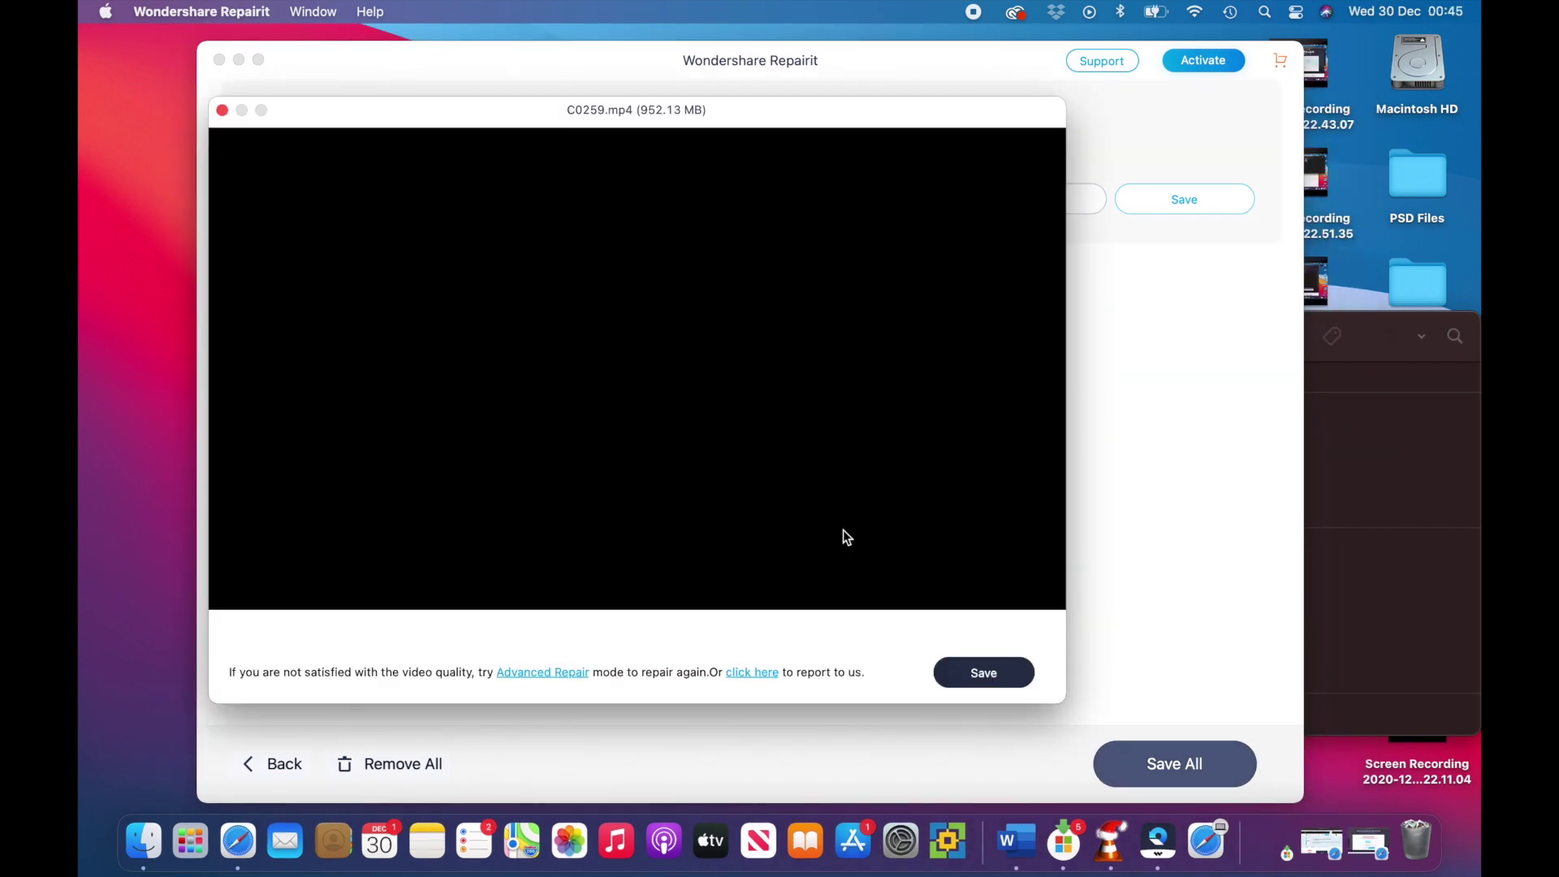